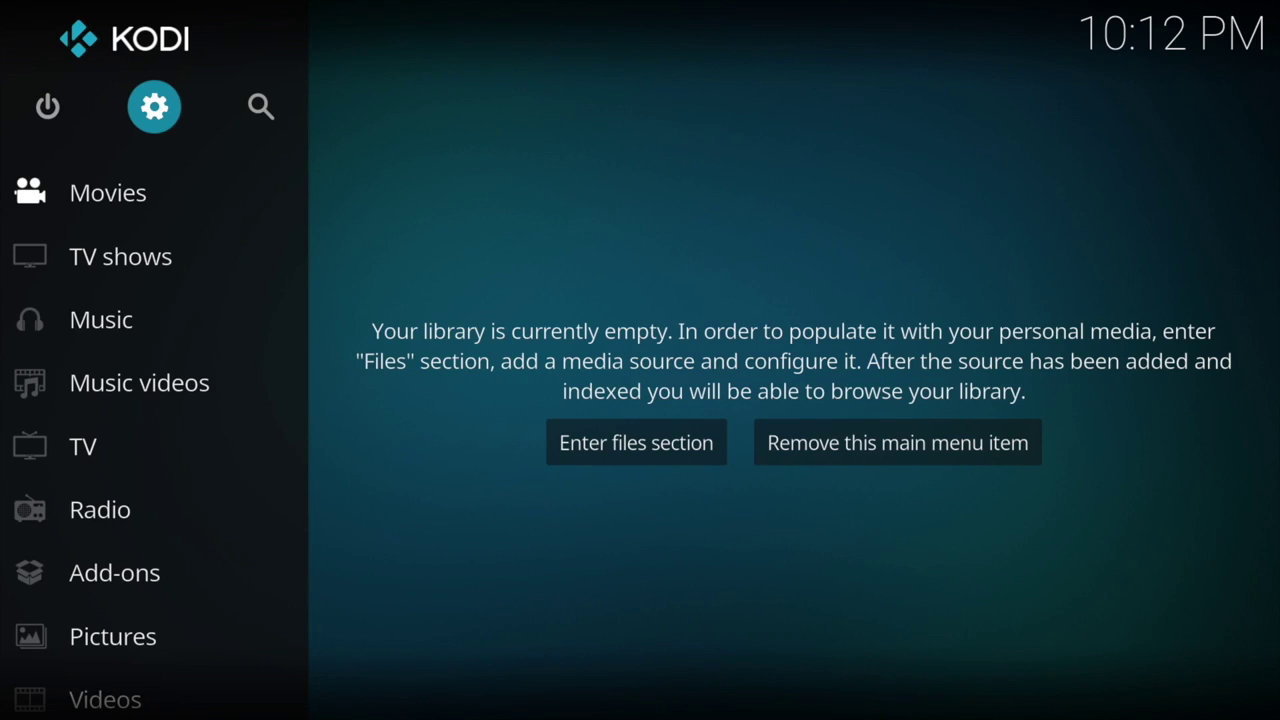
# Set the add-on update behaviour in the system settings to "Notify, but don't install updates"
pyautogui.press('Return')
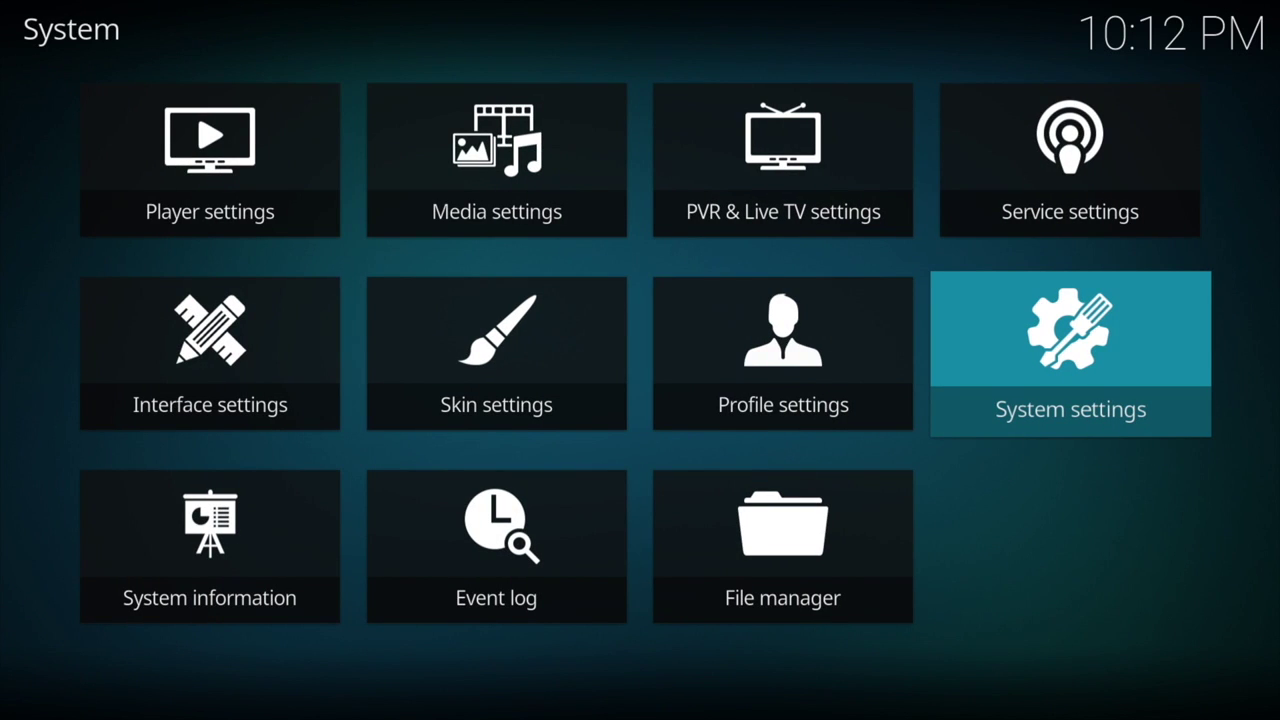
pyautogui.press('Return')
pyautogui.press('Down')
pyautogui.press('Down')
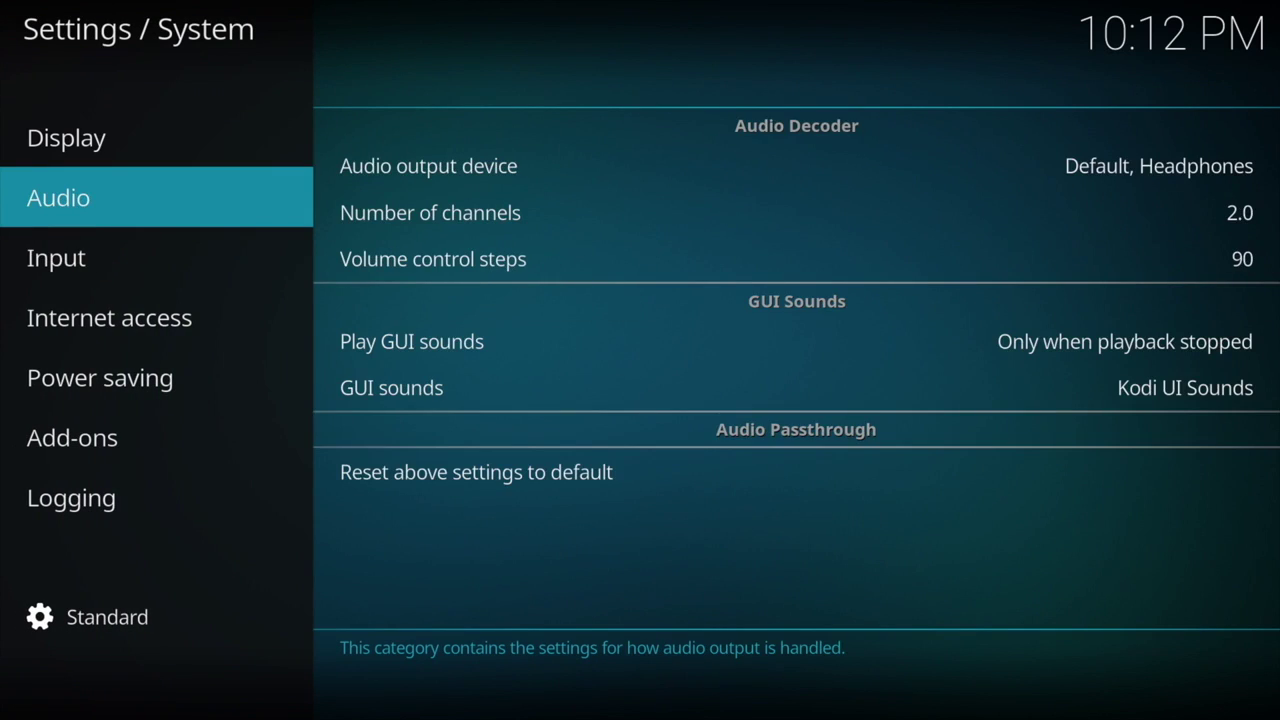
pyautogui.press('Down')
pyautogui.press('Down')
pyautogui.press('Down')
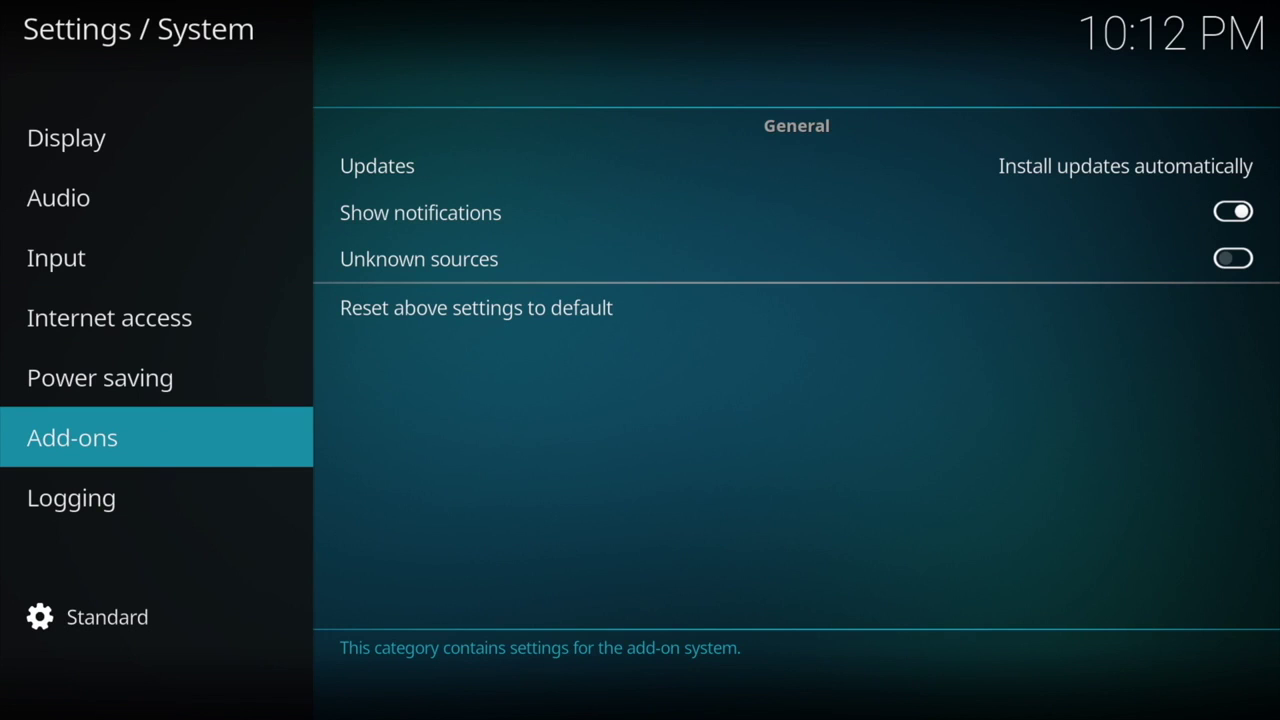
pyautogui.press('Right')
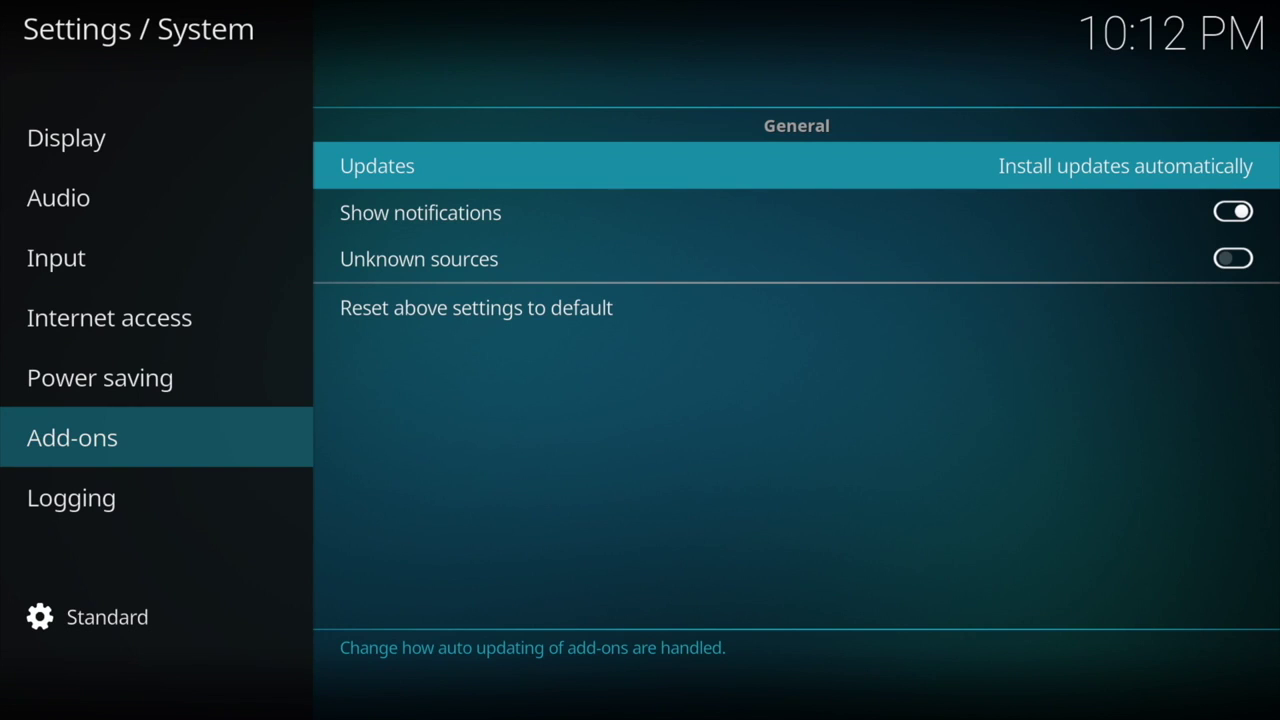
pyautogui.press('Return')
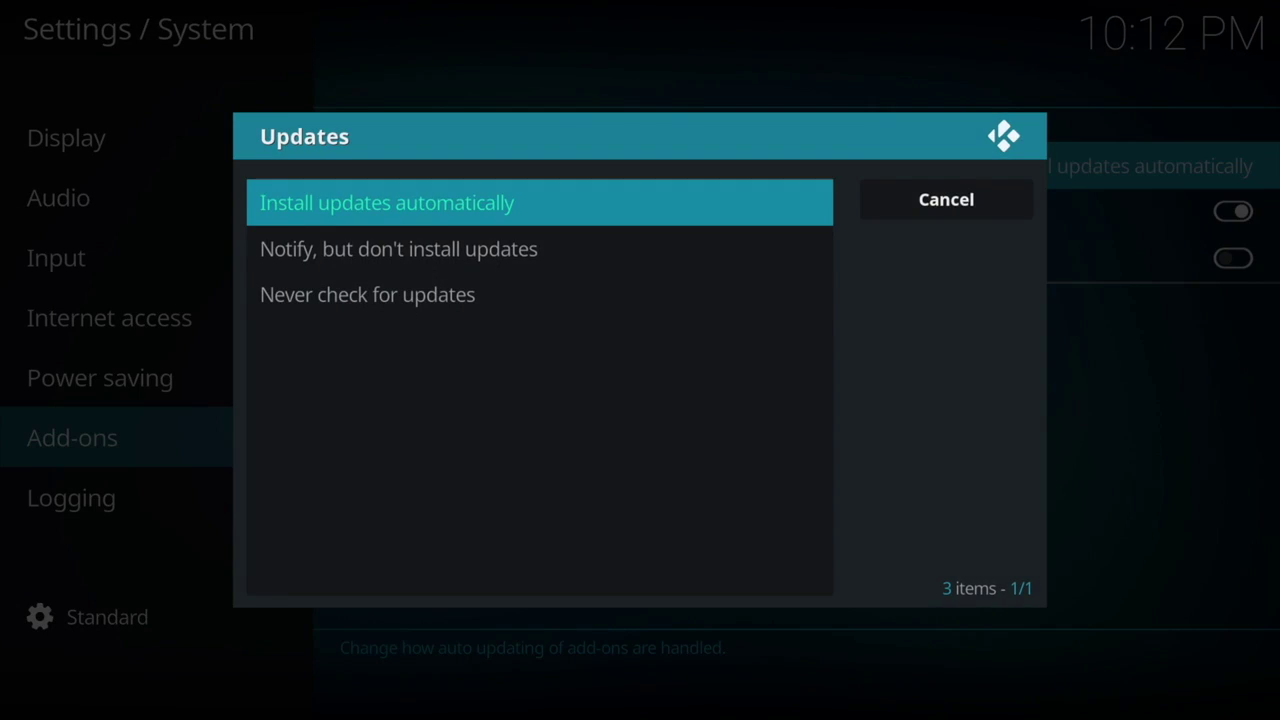
pyautogui.press('Down')
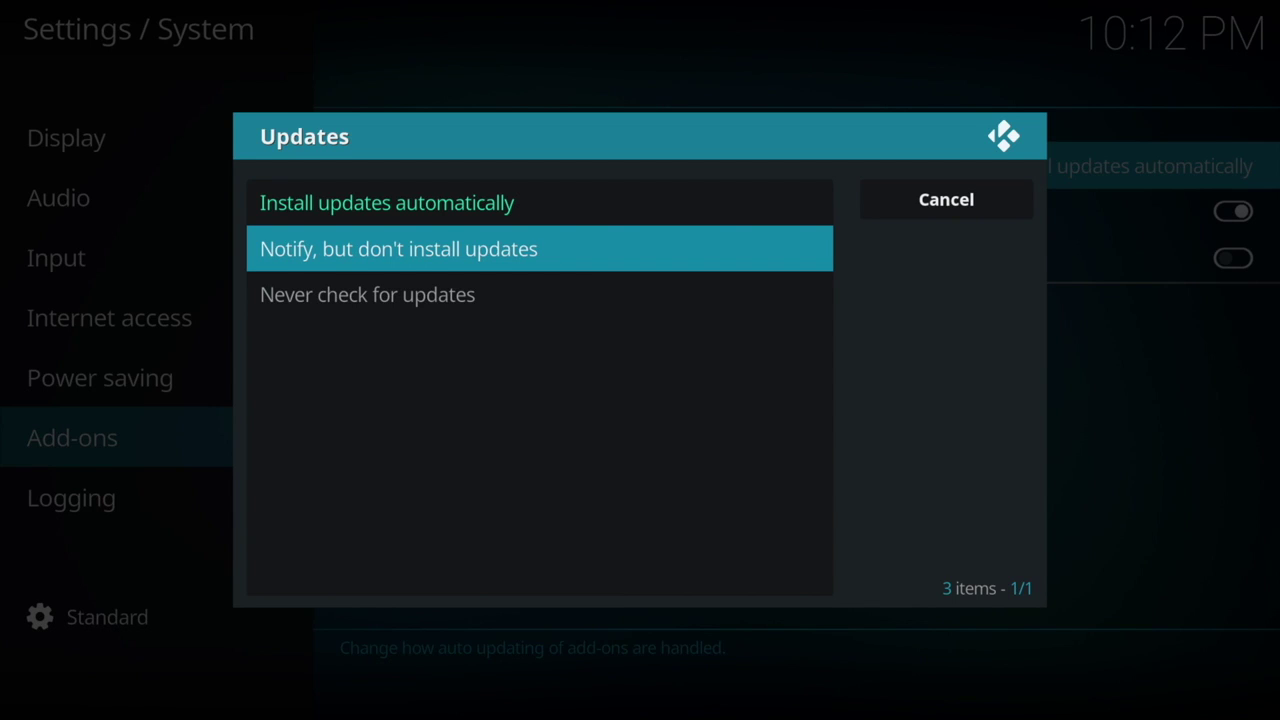
pyautogui.press('Return')
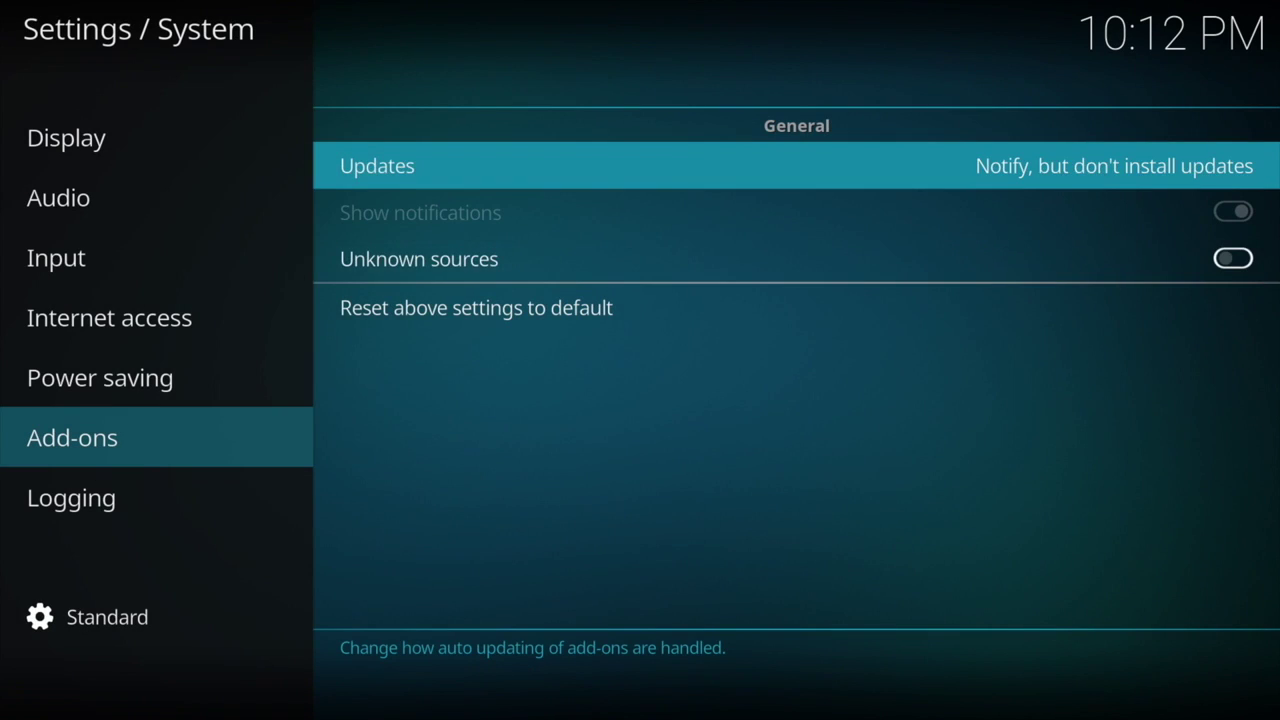
# Allow add-on installation from unknown sources, accept the warning, and leave the system settings
pyautogui.press('Down')
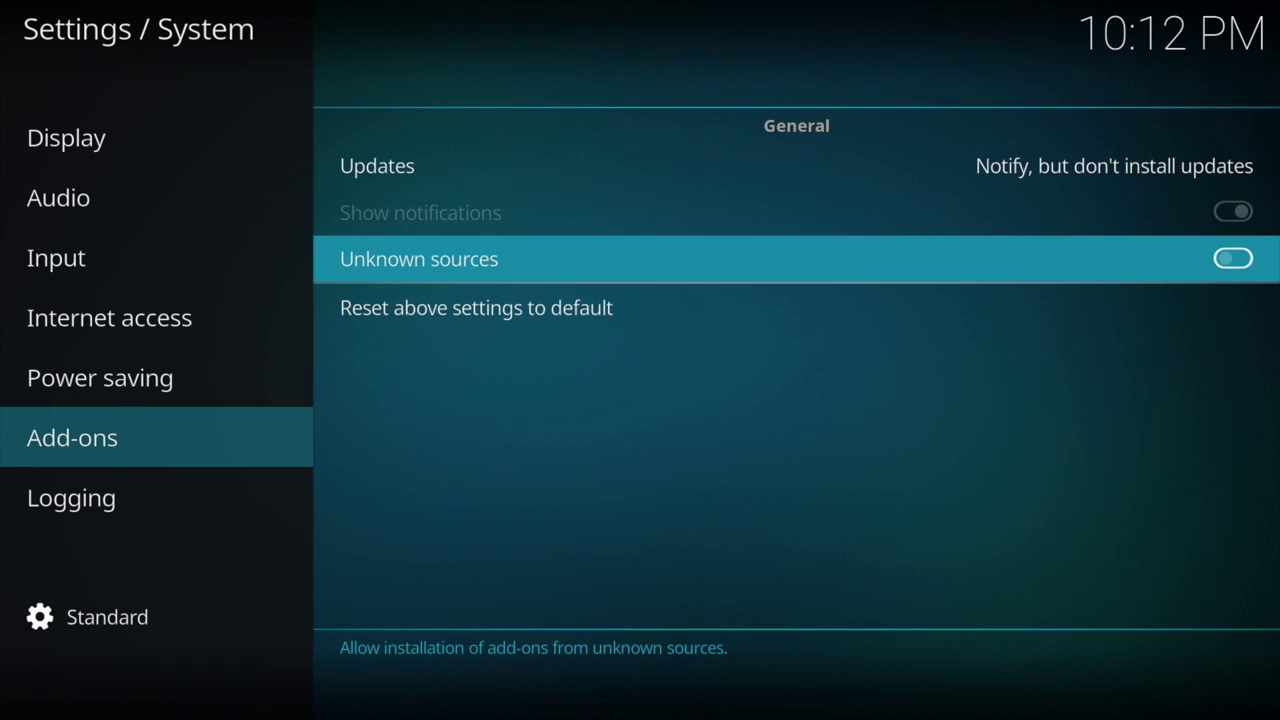
pyautogui.press('Return')
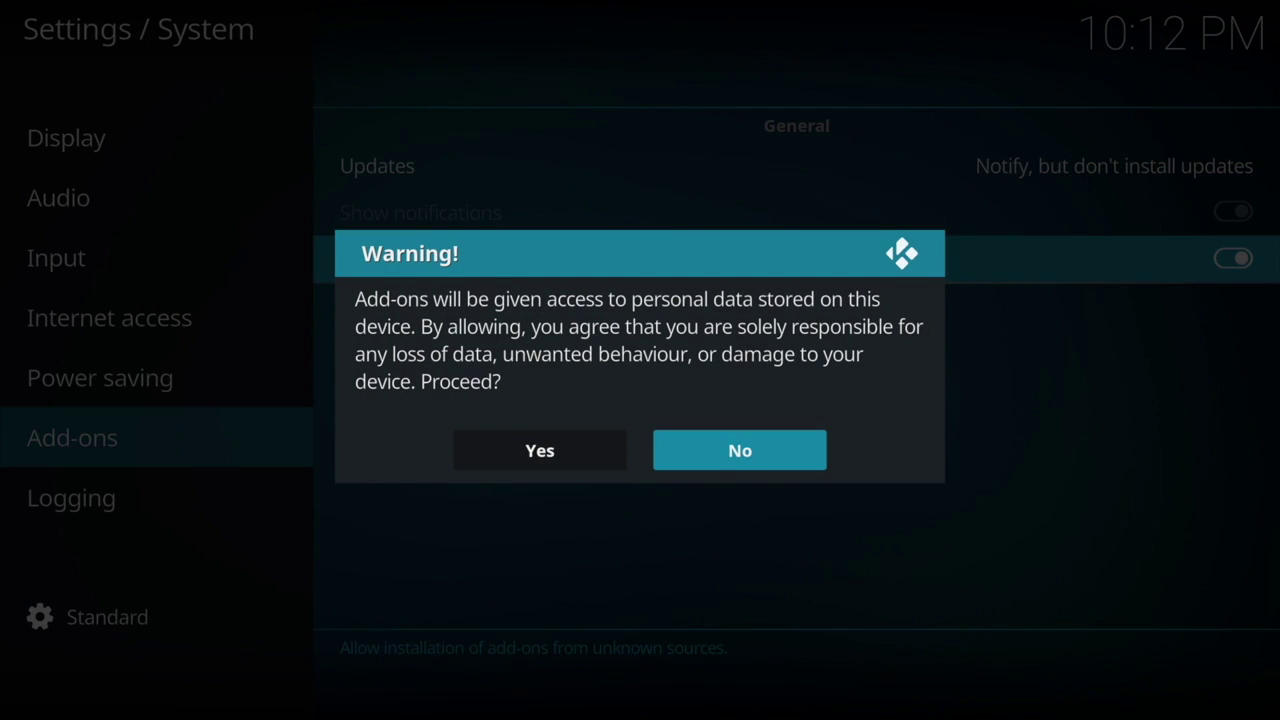
pyautogui.press('Left')
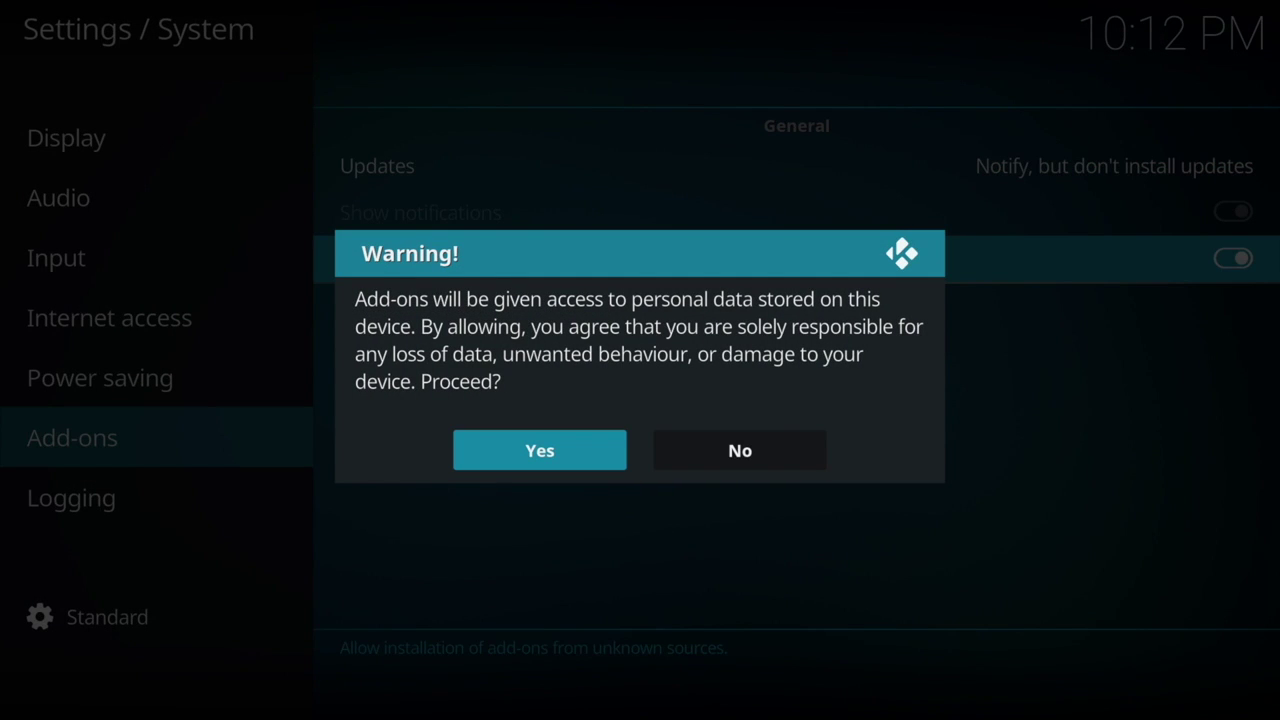
pyautogui.press('Return')
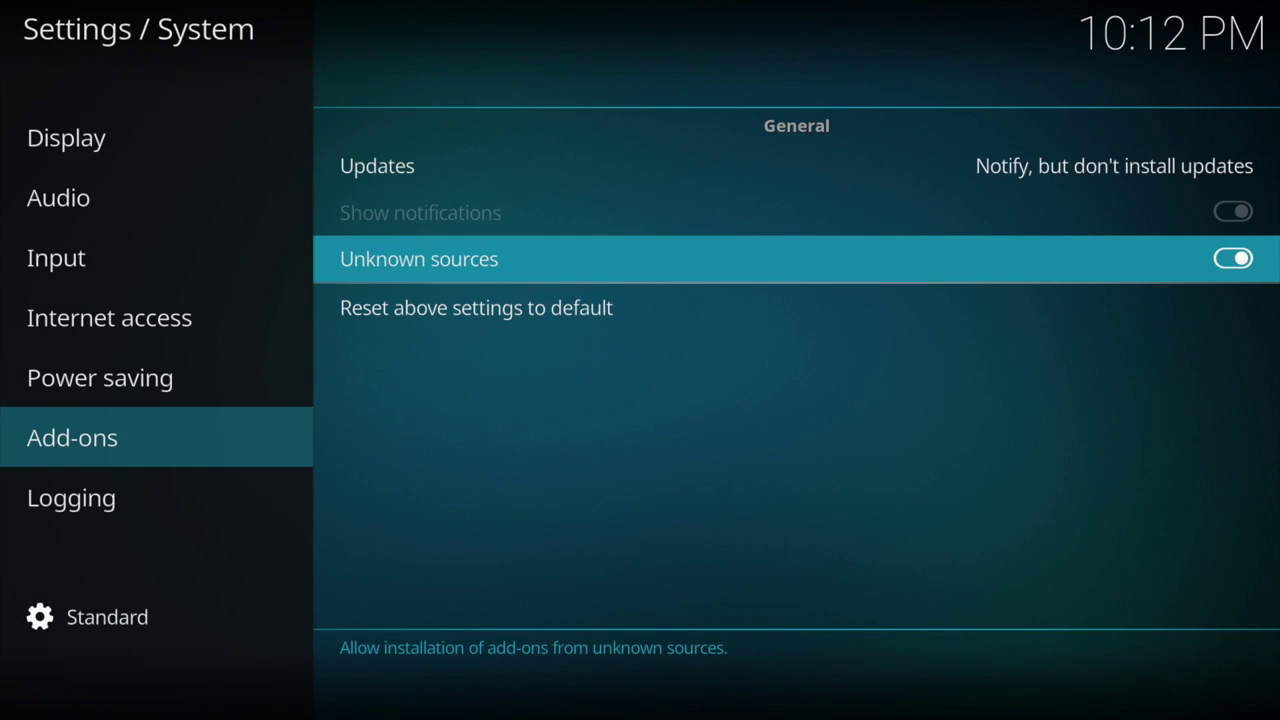
pyautogui.press('Escape')
# Bring up the list of additional downloadable skins from the interface's skin setting
pyautogui.press('Left')
pyautogui.press('Left')
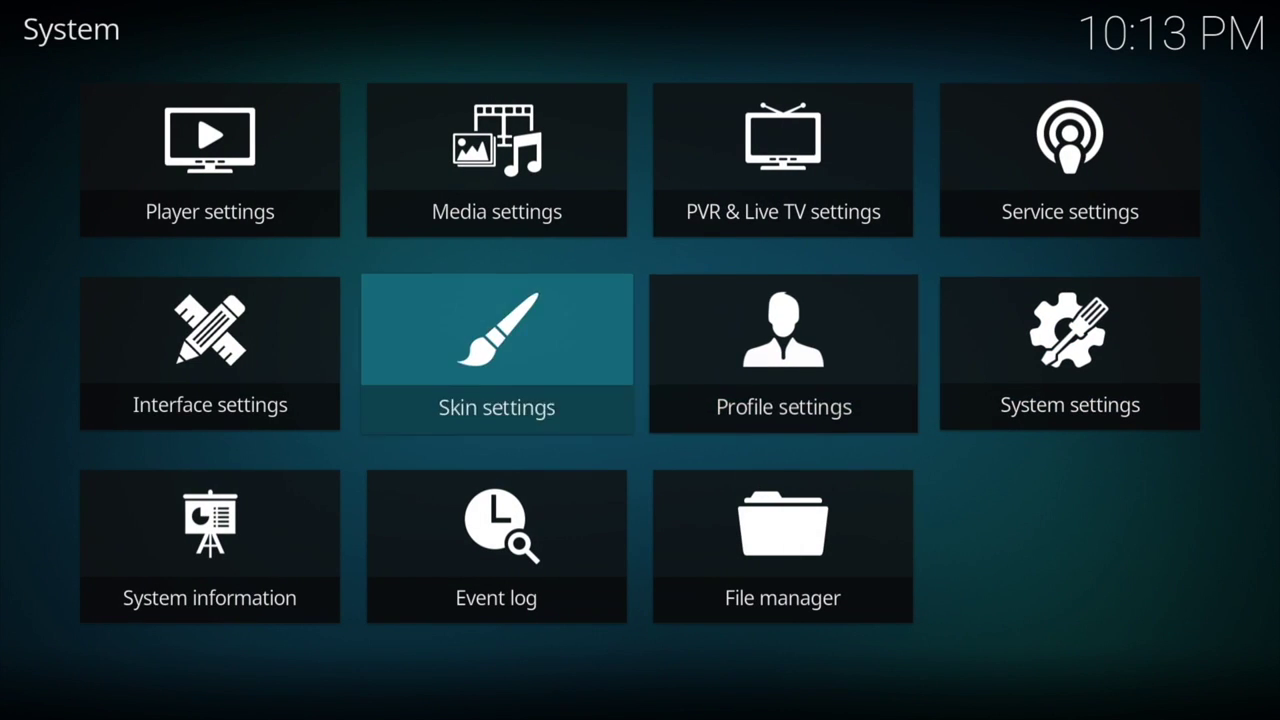
pyautogui.press('Left')
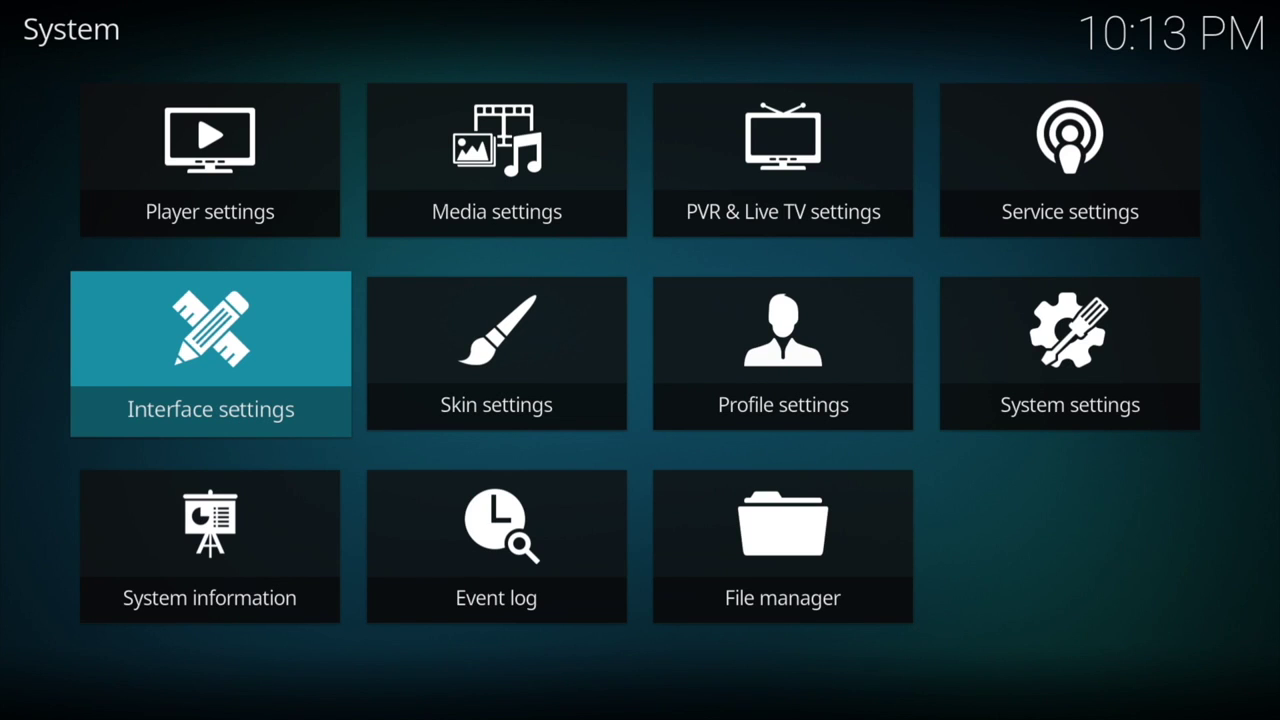
pyautogui.press('Return')
pyautogui.press('Right')
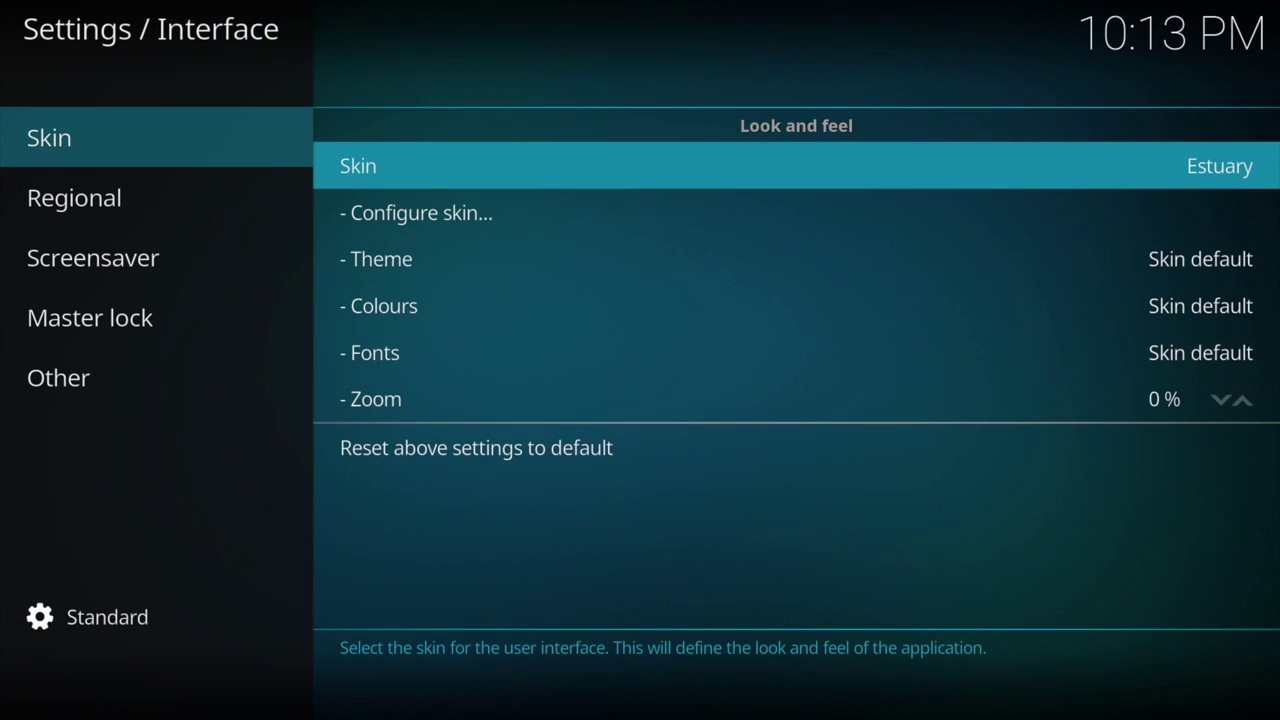
pyautogui.press('Return')
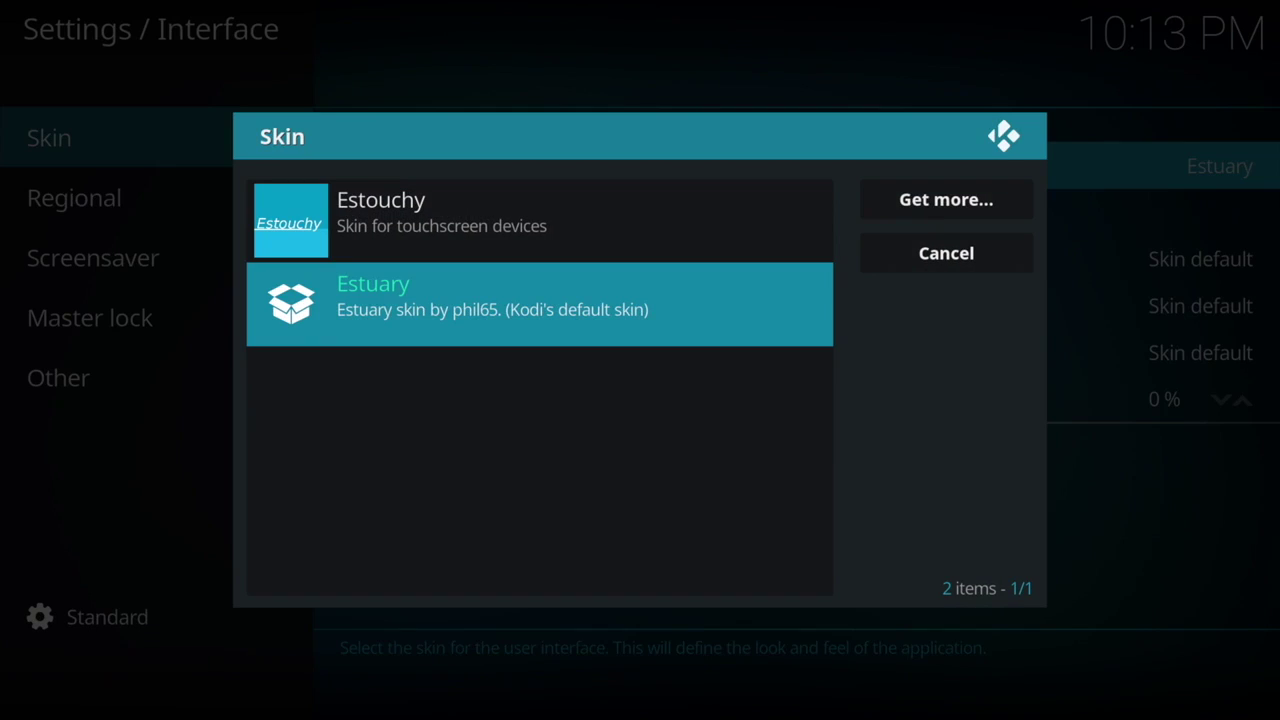
pyautogui.press('Right')
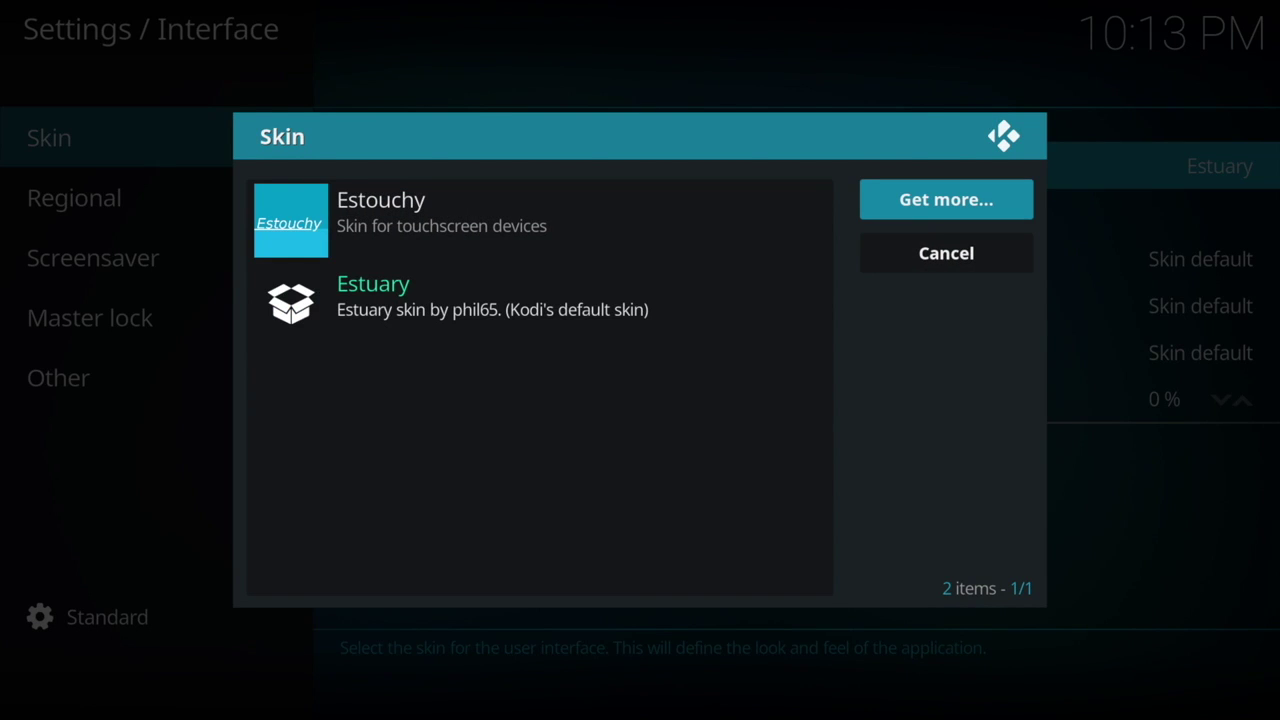
pyautogui.press('Return')
# Install the Confluence skin and keep it as the interface skin
pyautogui.press('Down')
pyautogui.press('Down')
pyautogui.press('Down')
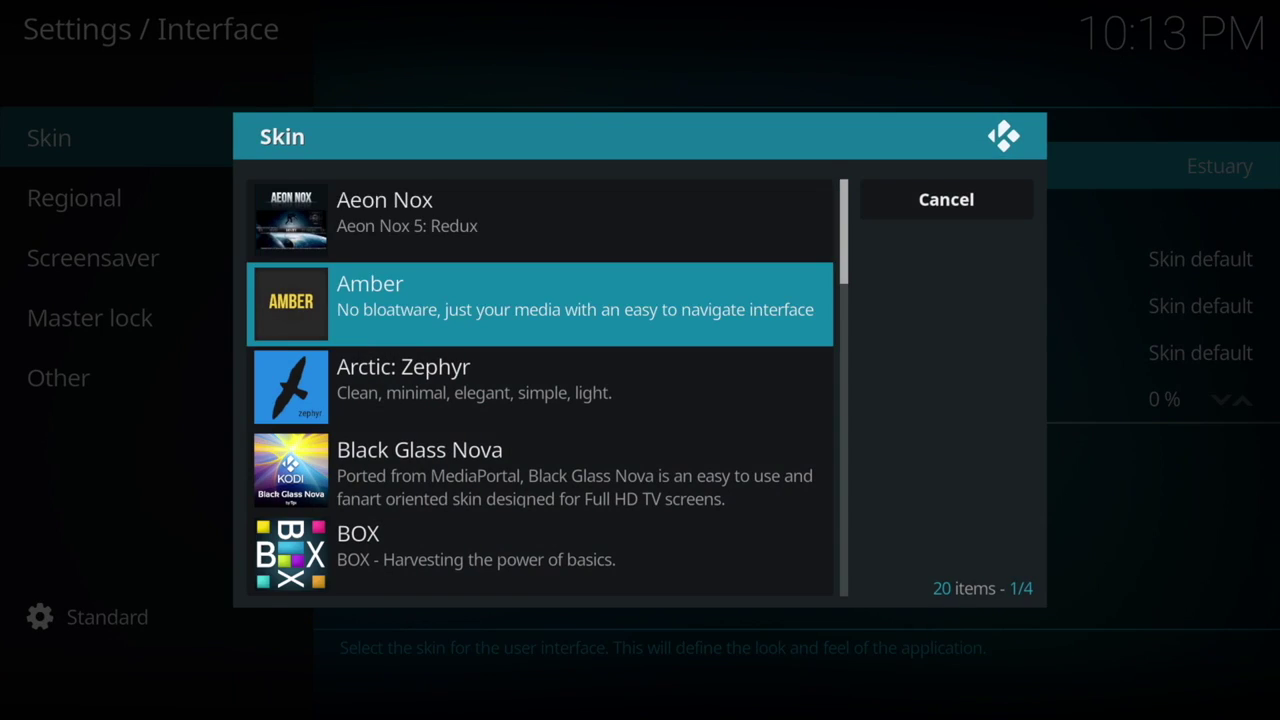
pyautogui.press('Down')
pyautogui.press('Down')
pyautogui.press('Down')
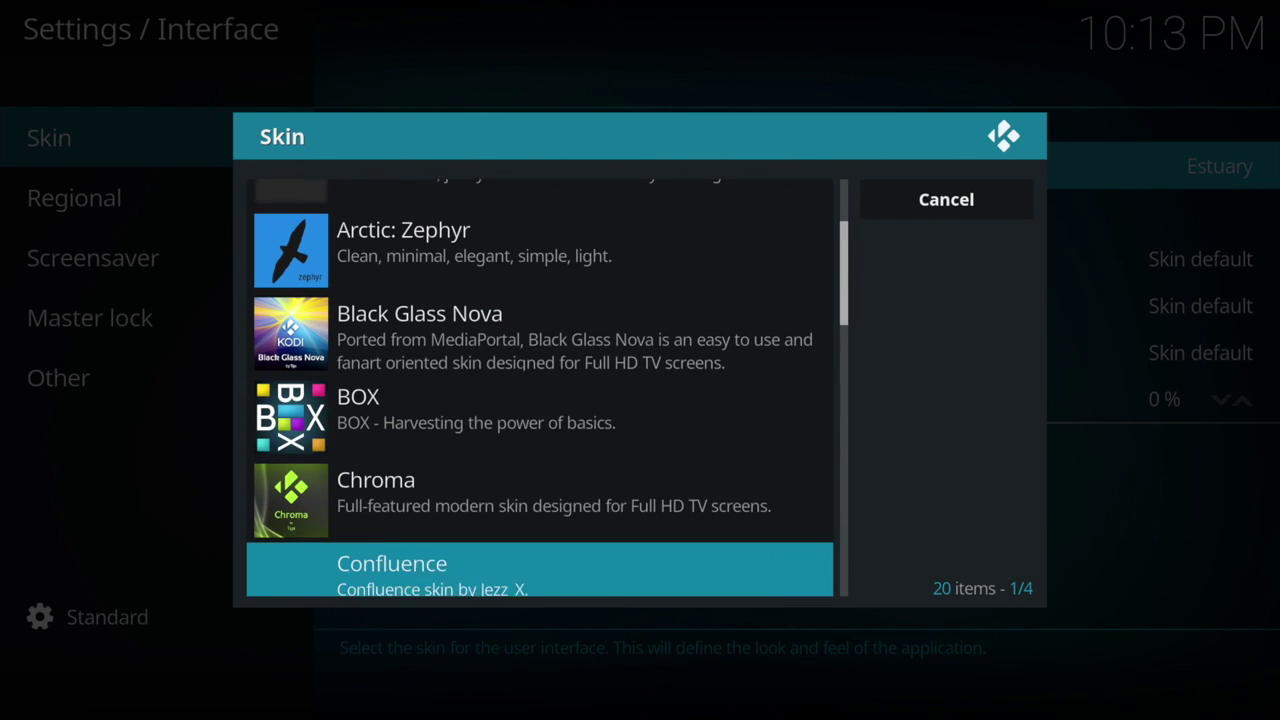
pyautogui.press('Return')
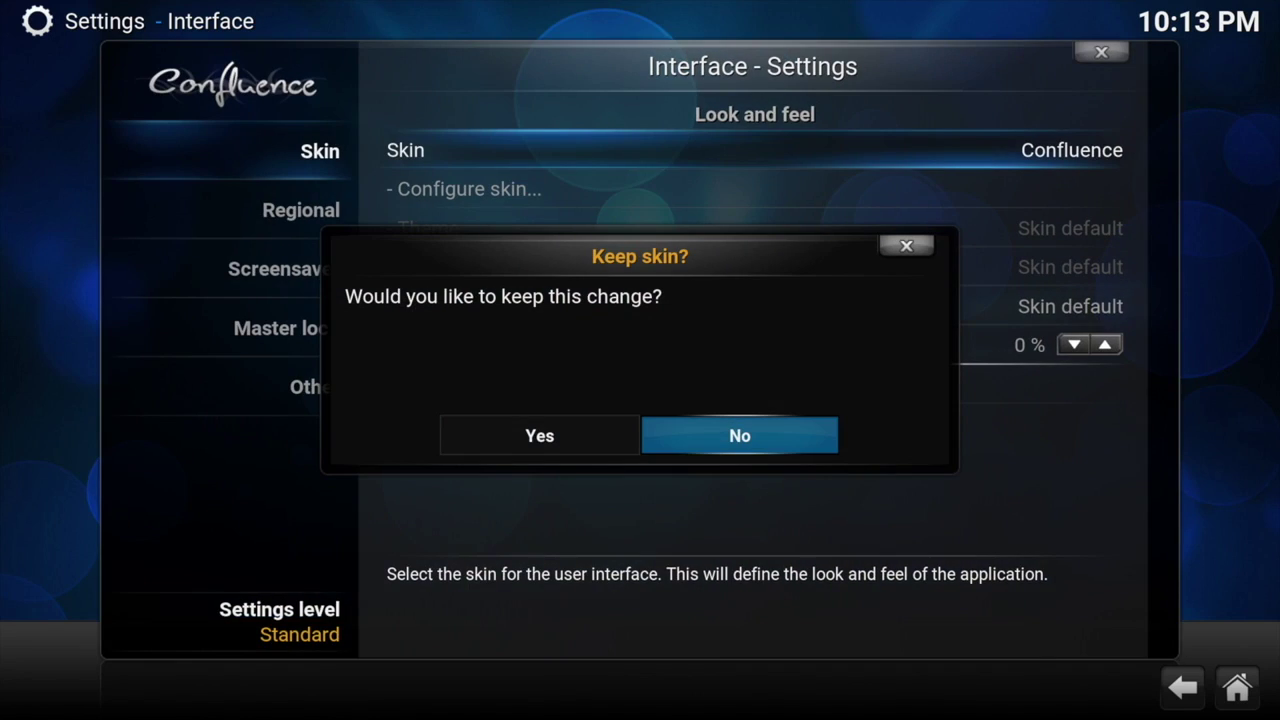
pyautogui.press('Left')
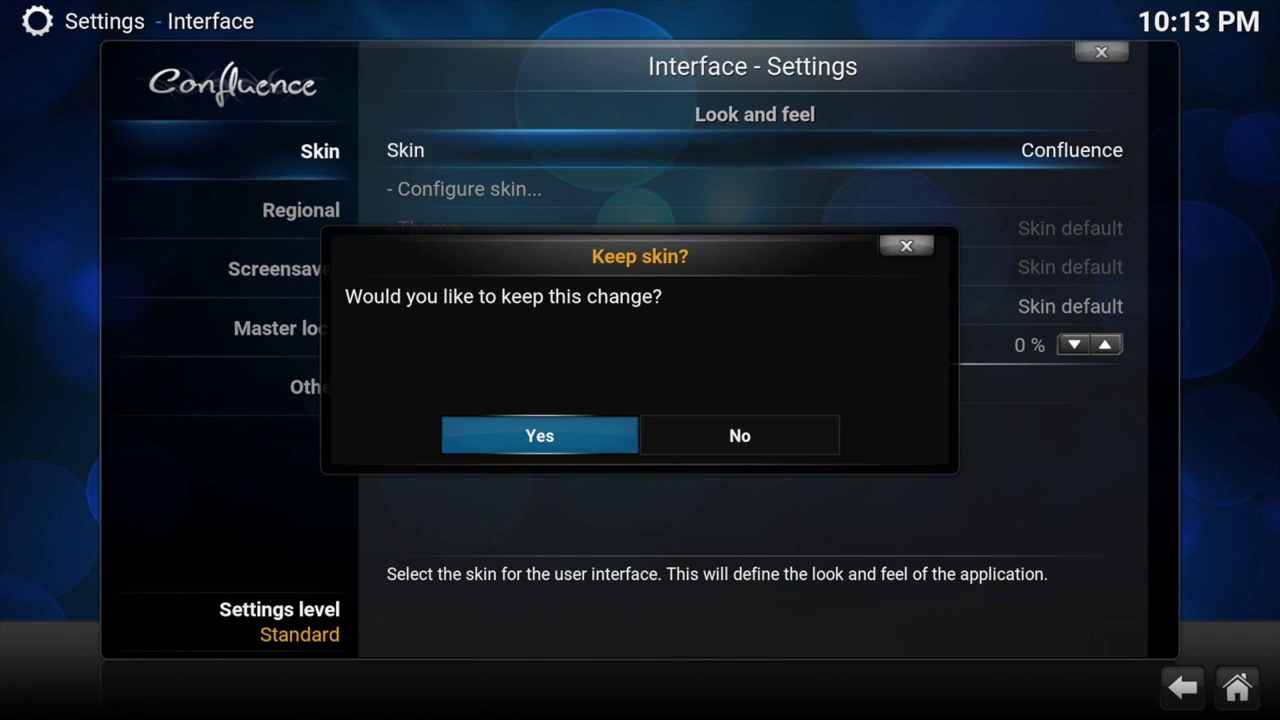
pyautogui.press('Return')
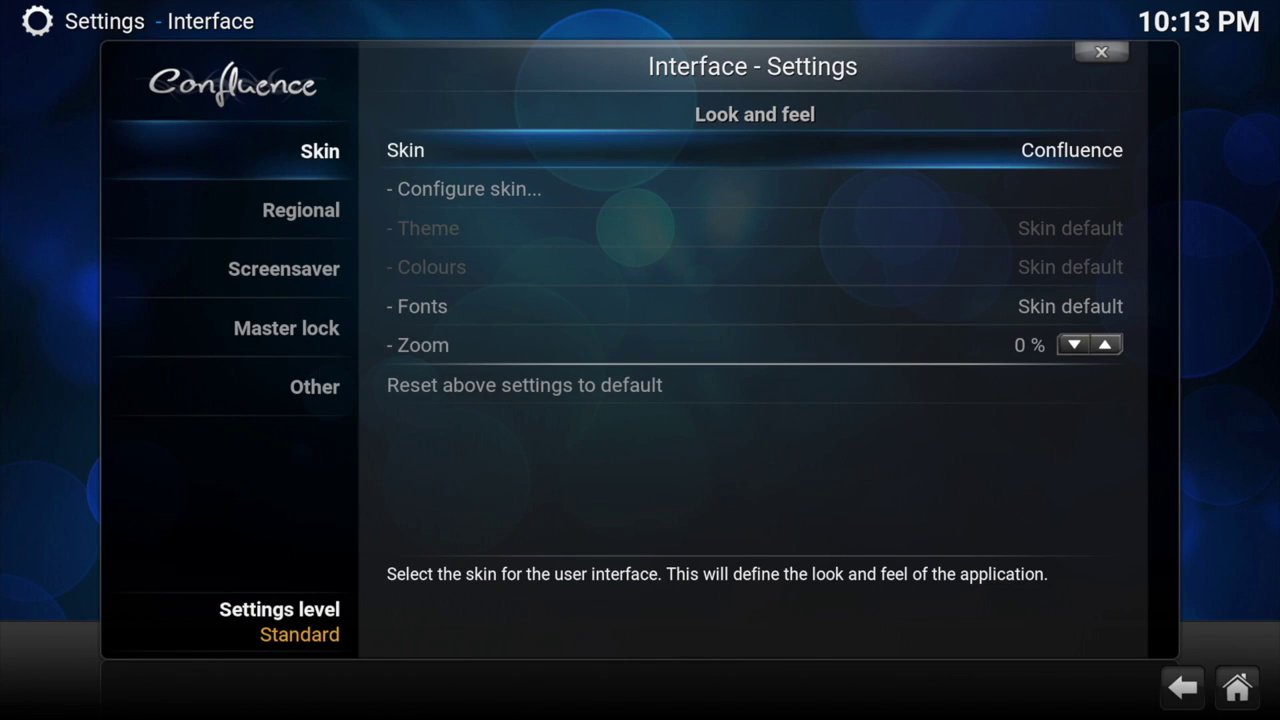
# Leave the settings for the home screen and open the file manager under System
pyautogui.press('Escape')
pyautogui.press('Down')
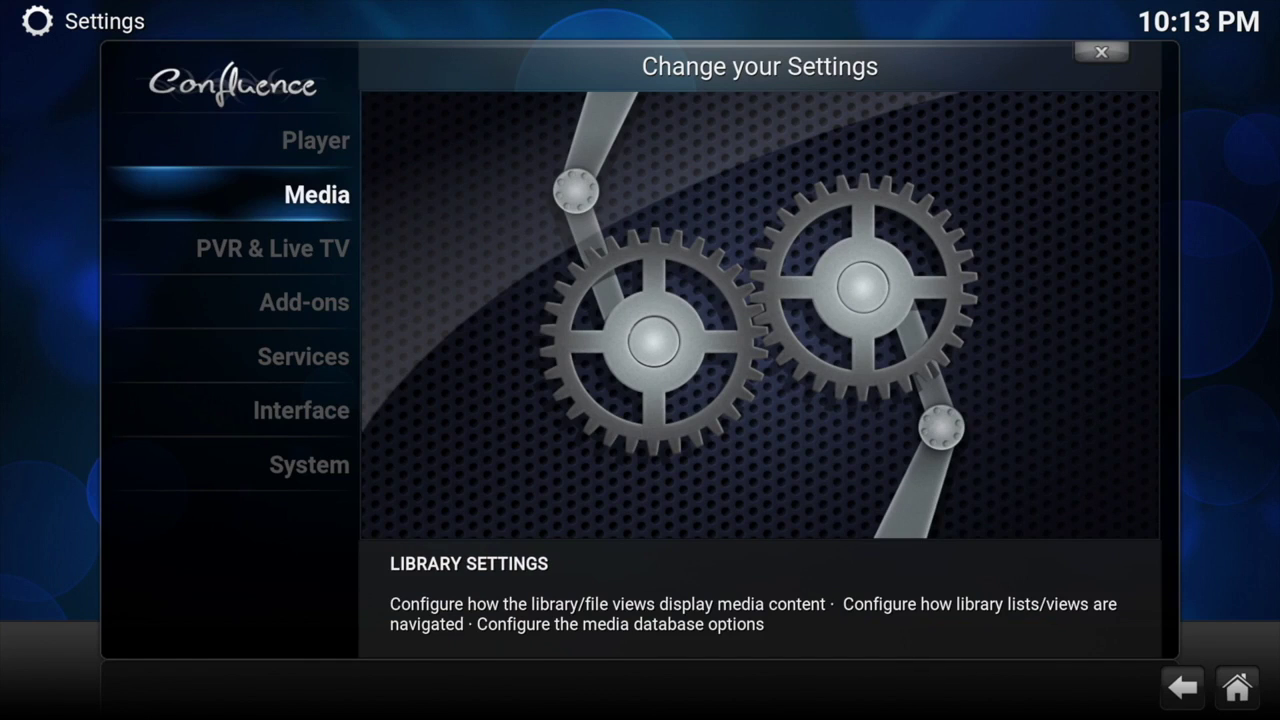
pyautogui.press('Escape')
pyautogui.press('Right')
pyautogui.press('Right')
pyautogui.press('Right')
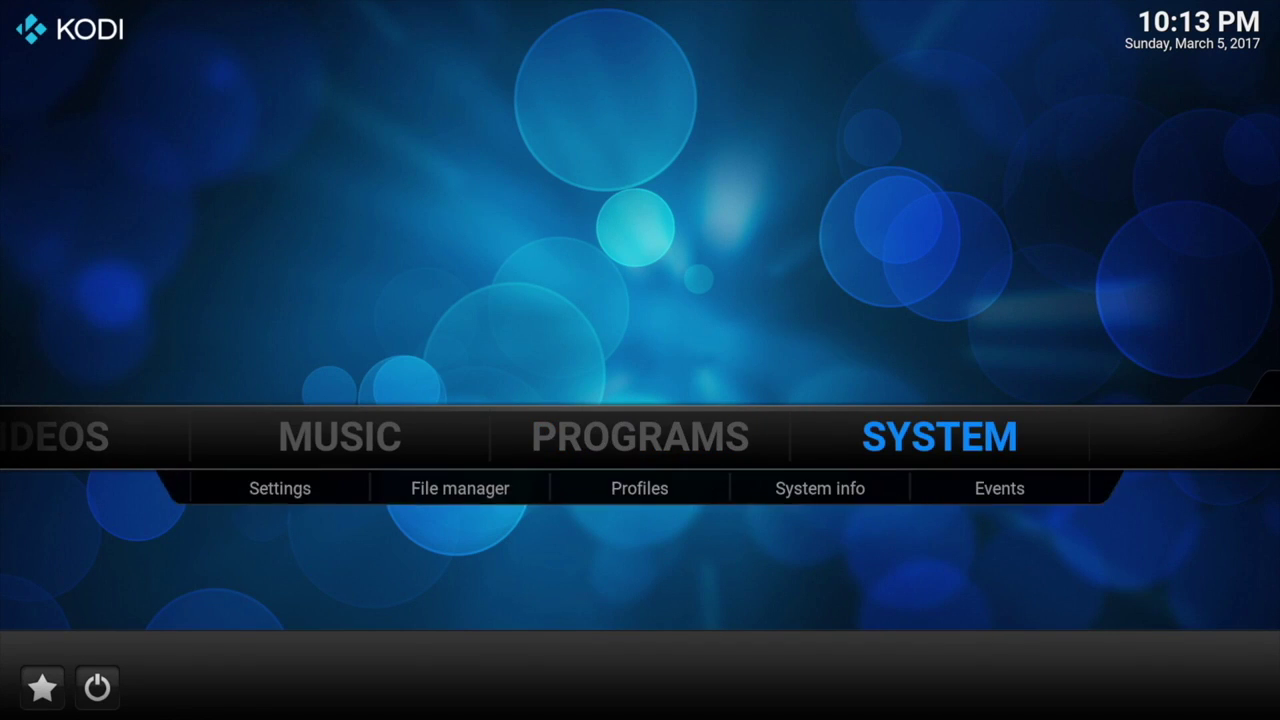
pyautogui.press('Down')
pyautogui.press('Right')
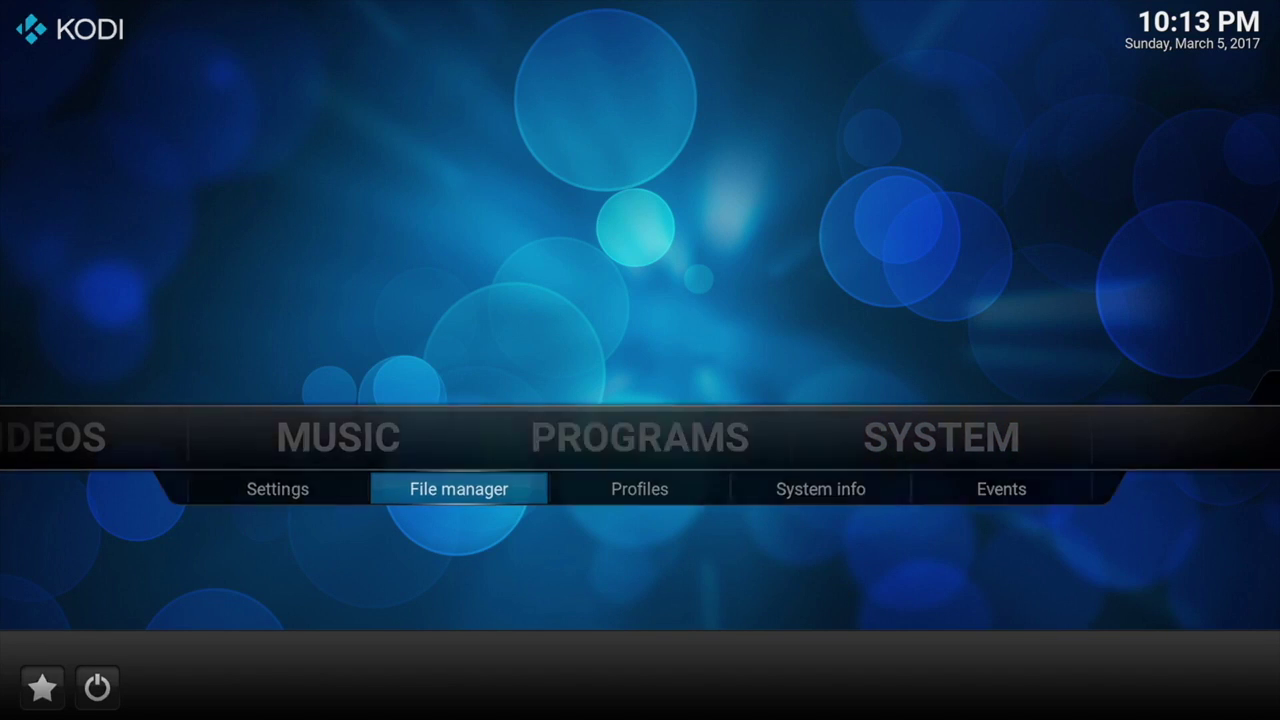
pyautogui.press('Return')
pyautogui.press('Down')
pyautogui.press('Return')
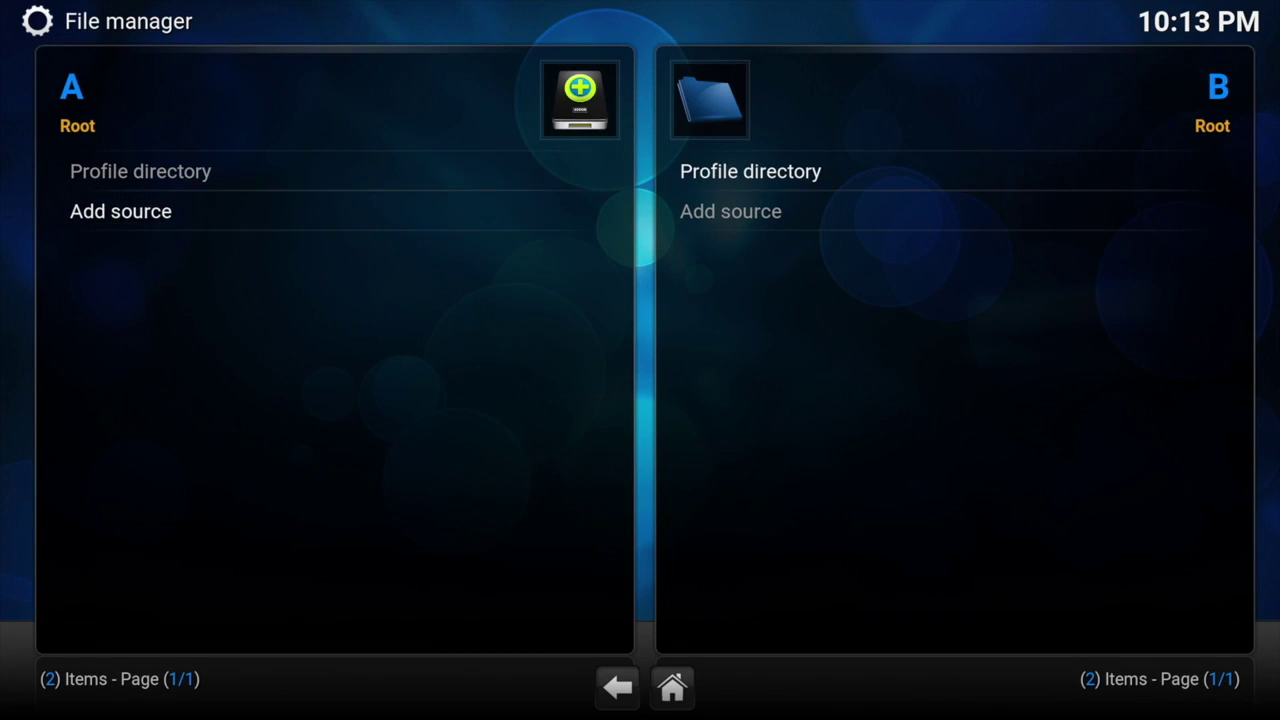
pyautogui.press('Return')
pyautogui.write('http://sportsmania.rocks/repo')
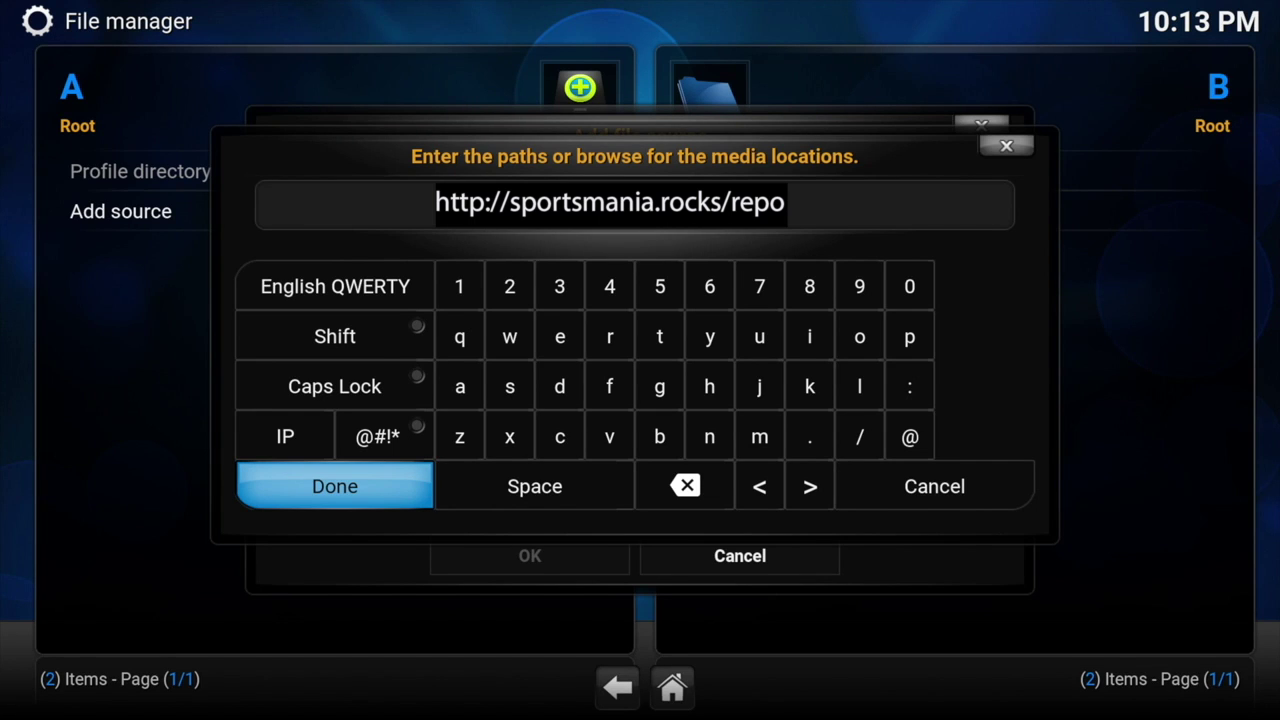
pyautogui.press('Return')
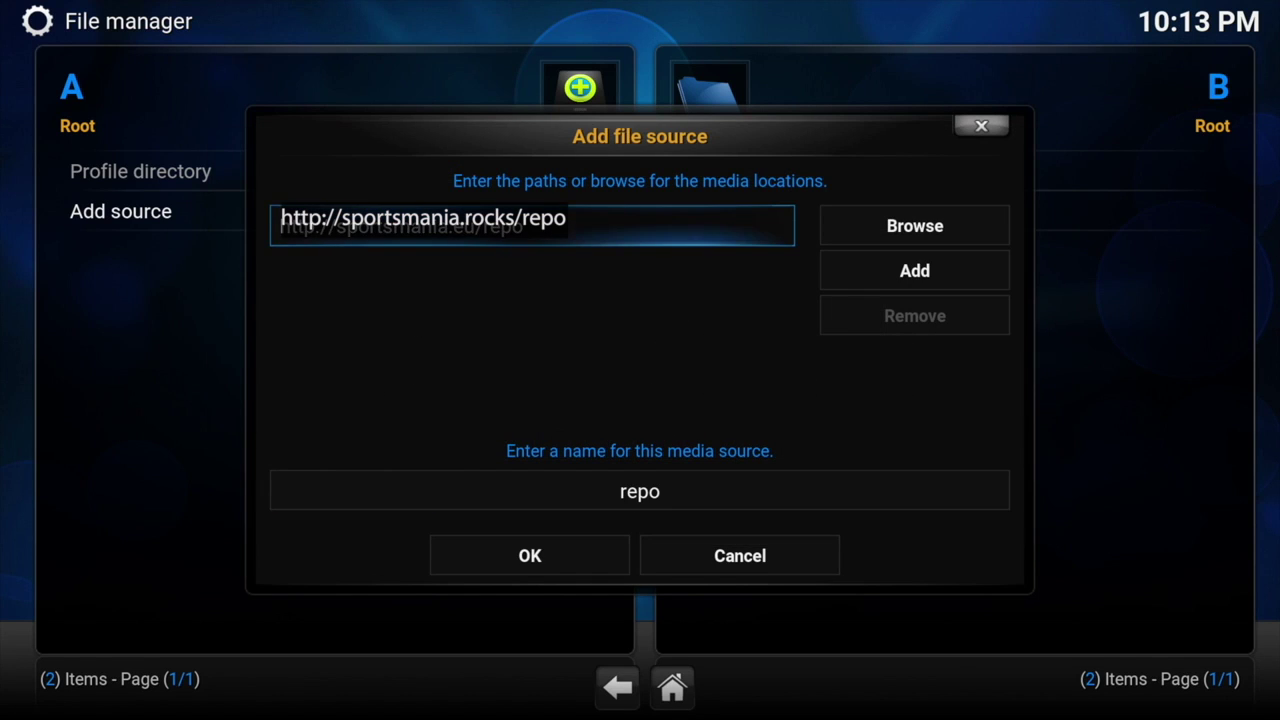
# Name the media source .SportsMania, save it, and leave the file manager
pyautogui.press('Down')
pyautogui.press('BackSpace')
pyautogui.press('BackSpace')
pyautogui.press('BackSpace')
pyautogui.press('BackSpace')
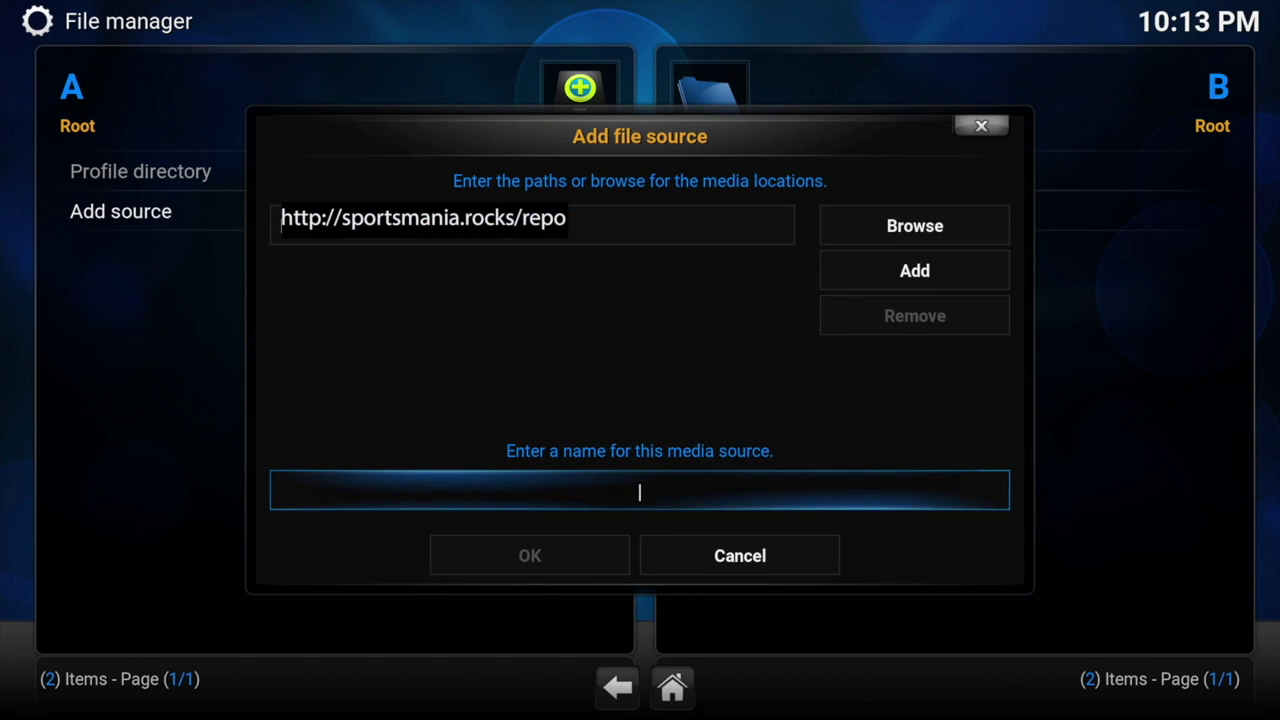
pyautogui.write('.Sports')
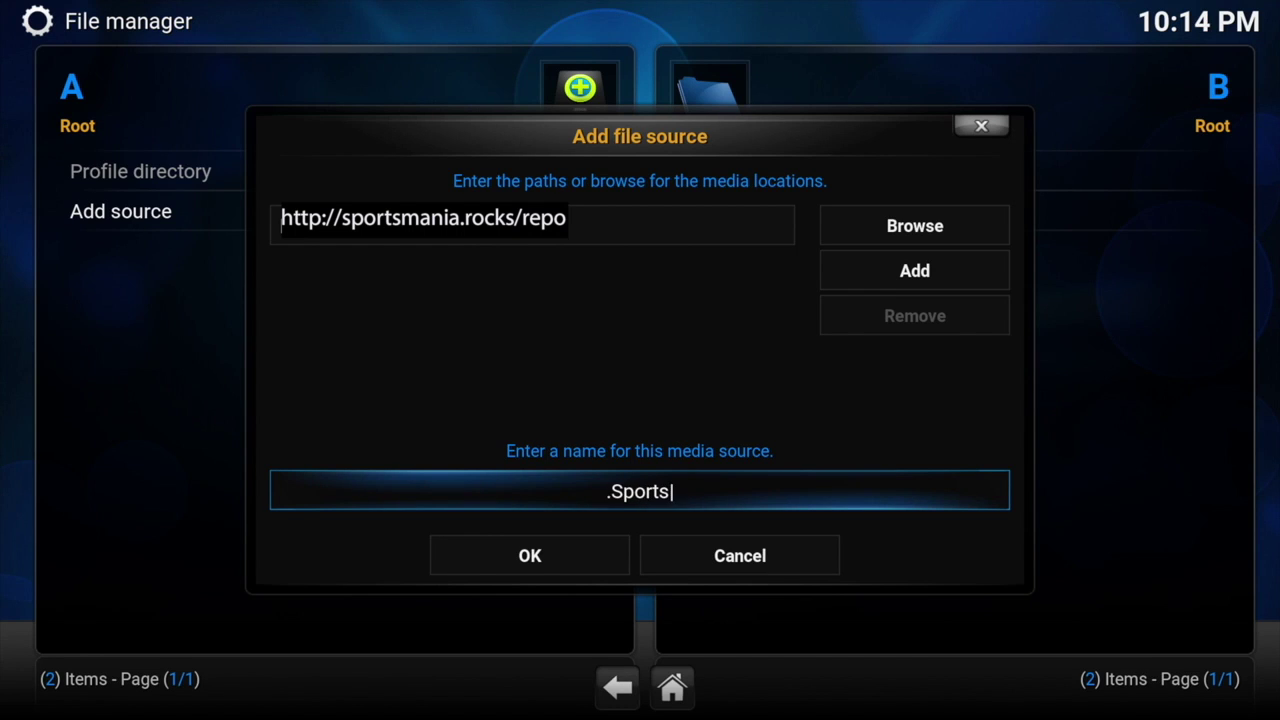
pyautogui.write('Mania')
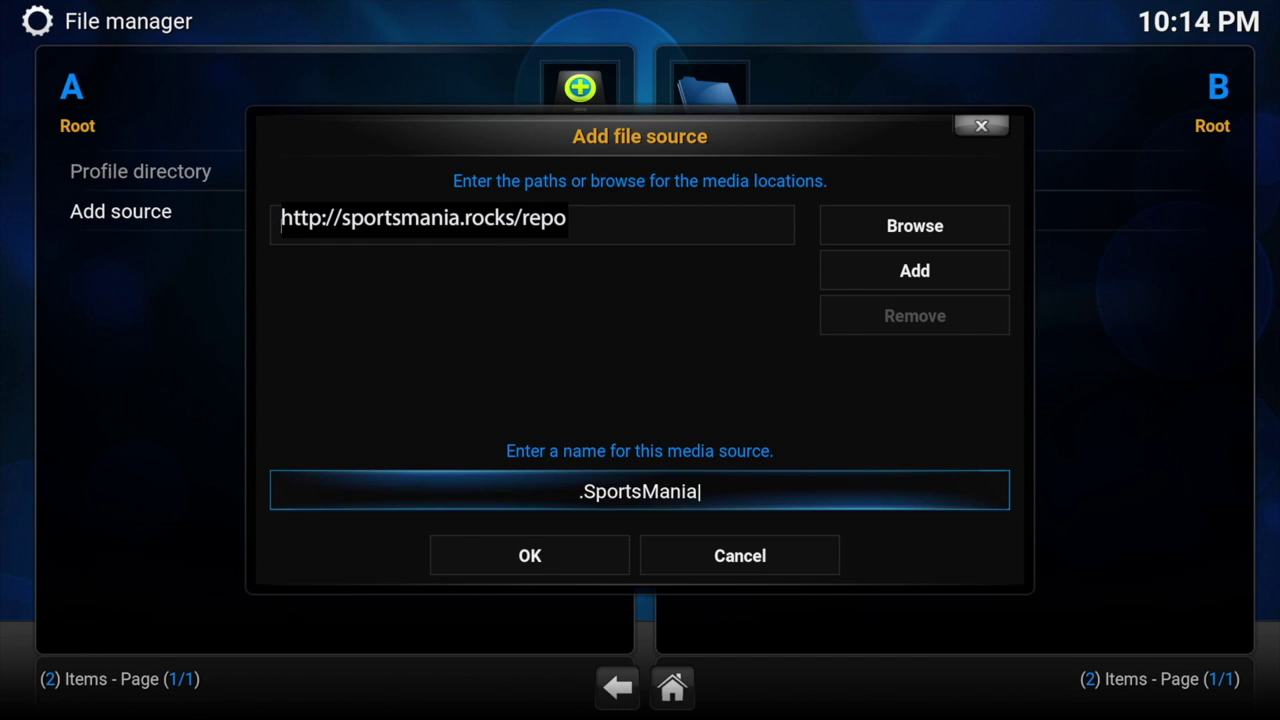
pyautogui.press('Down')
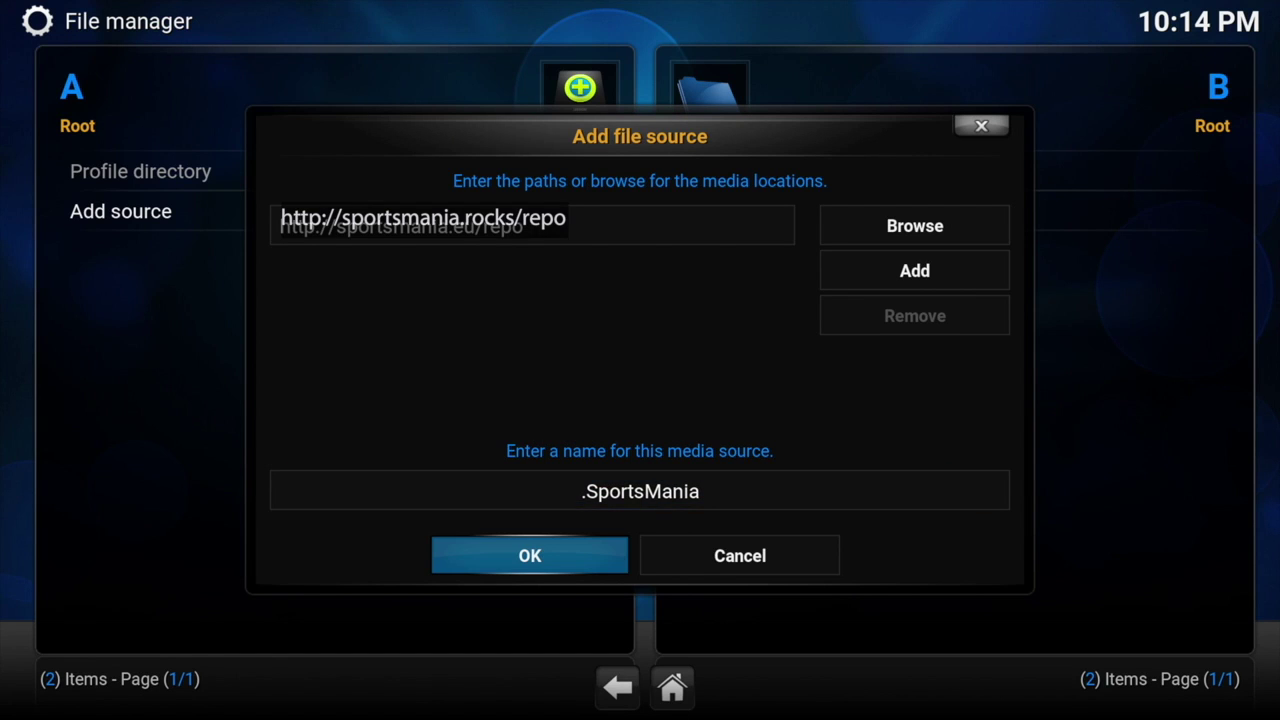
pyautogui.press('Return')
pyautogui.press('Escape')
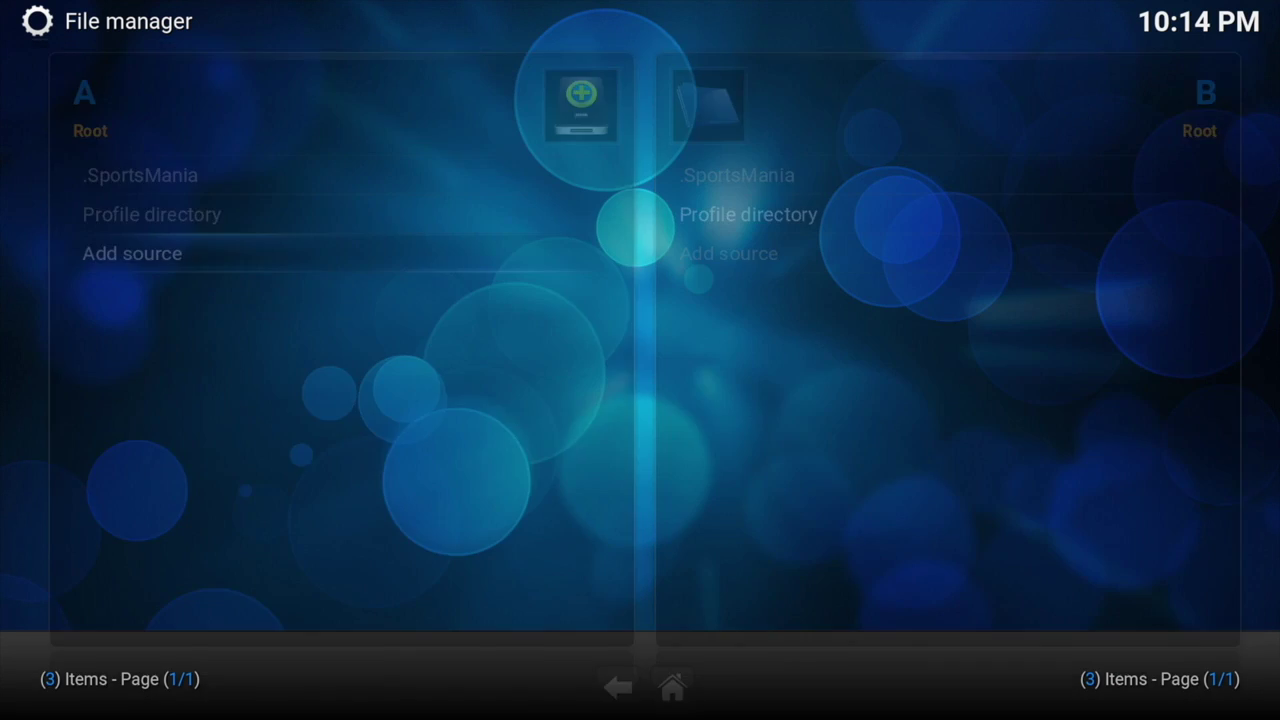
# Open the add-on browser from the system settings
pyautogui.press('Return')
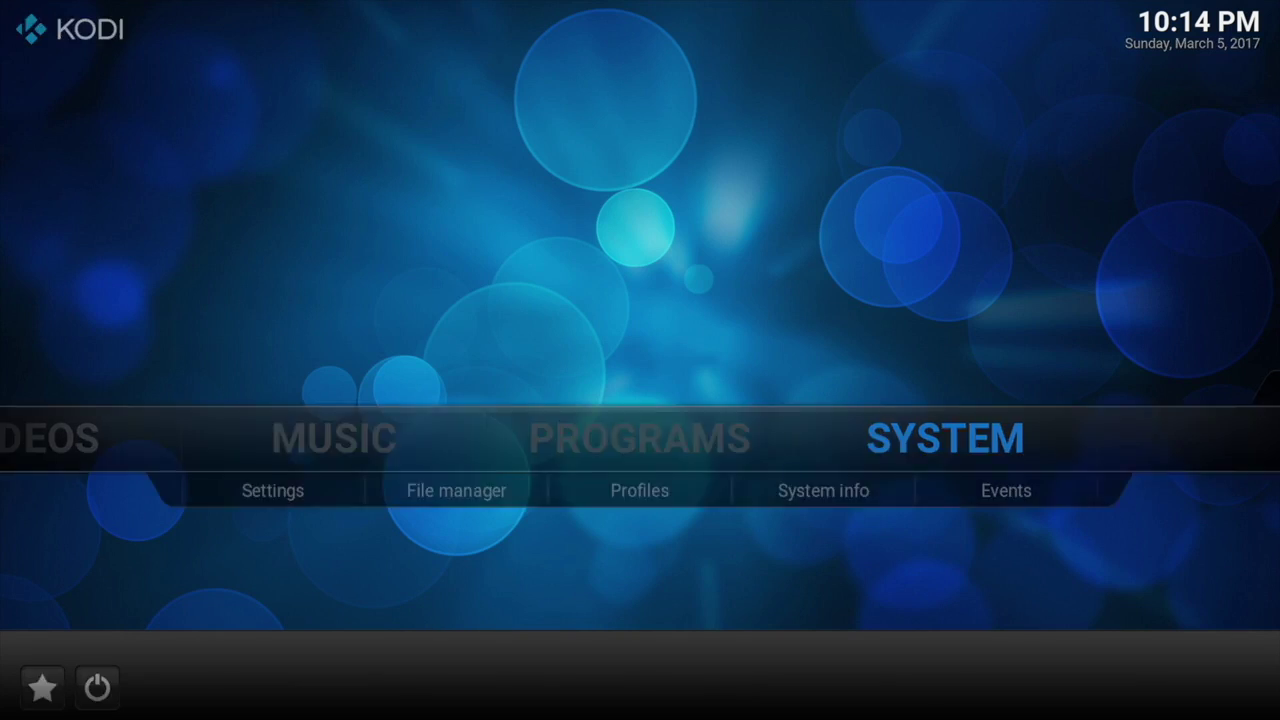
pyautogui.press('Down')
pyautogui.press('Down')
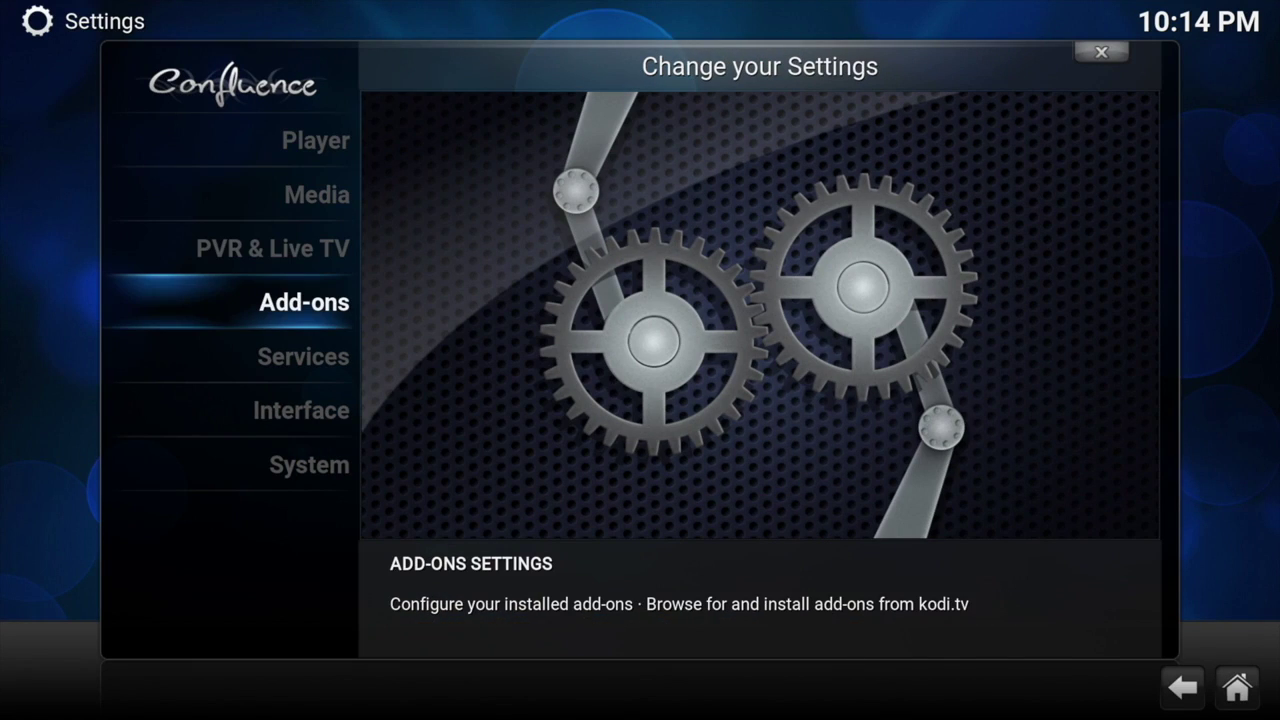
pyautogui.press('Return')
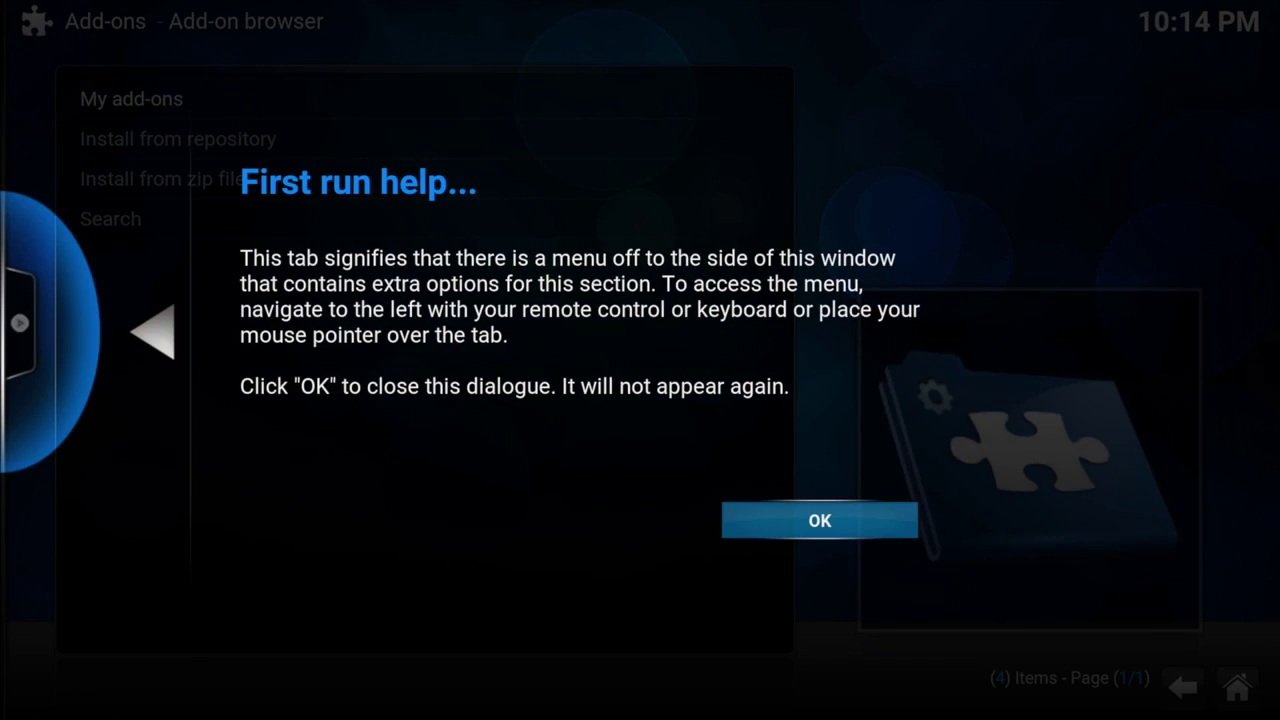
# Dismiss the first-run help and install repository.SportsMania-1.0.0.zip from the .SportsMania source
pyautogui.press('Return')
pyautogui.press('Down')
pyautogui.press('Down')
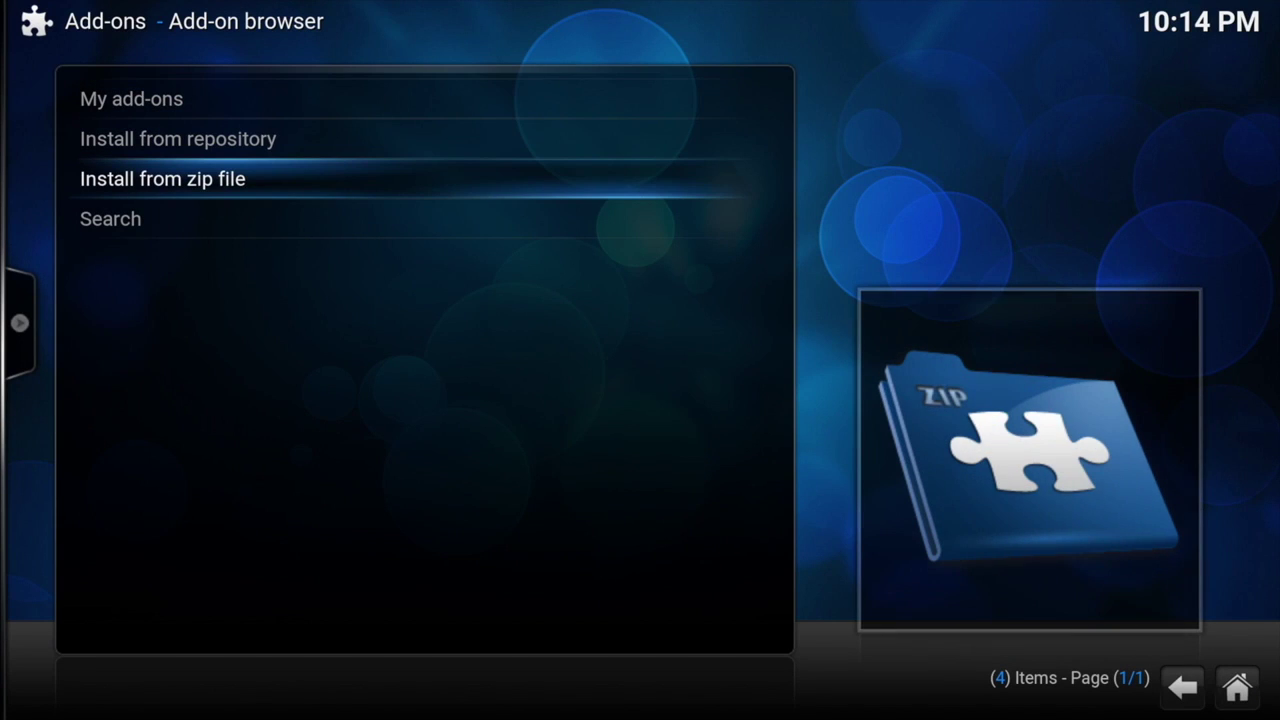
pyautogui.press('Return')
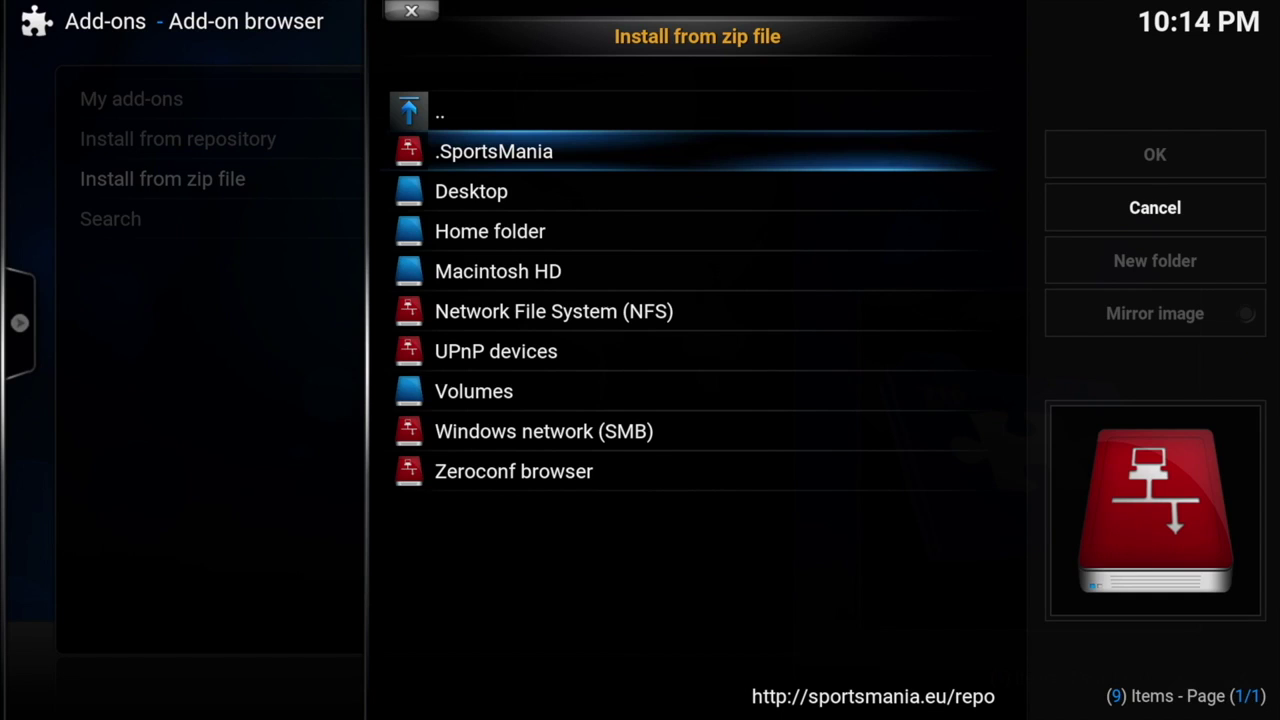
pyautogui.press('Return')
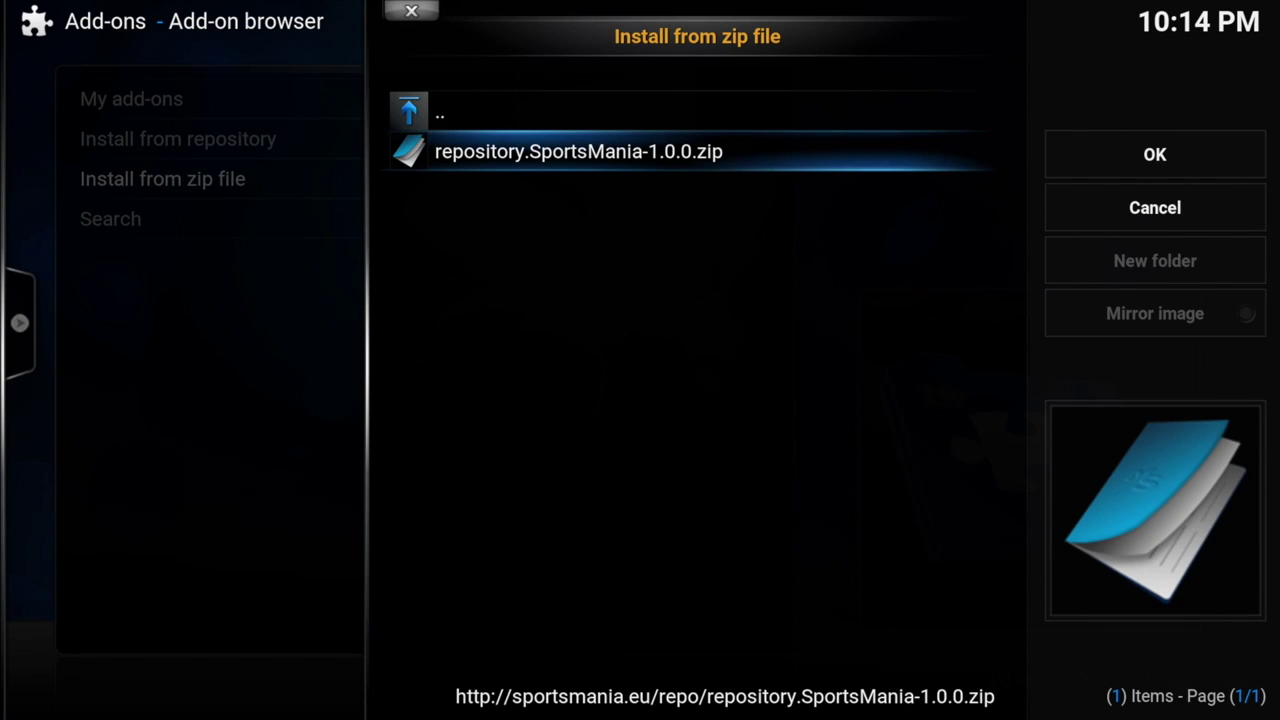
pyautogui.press('Return')
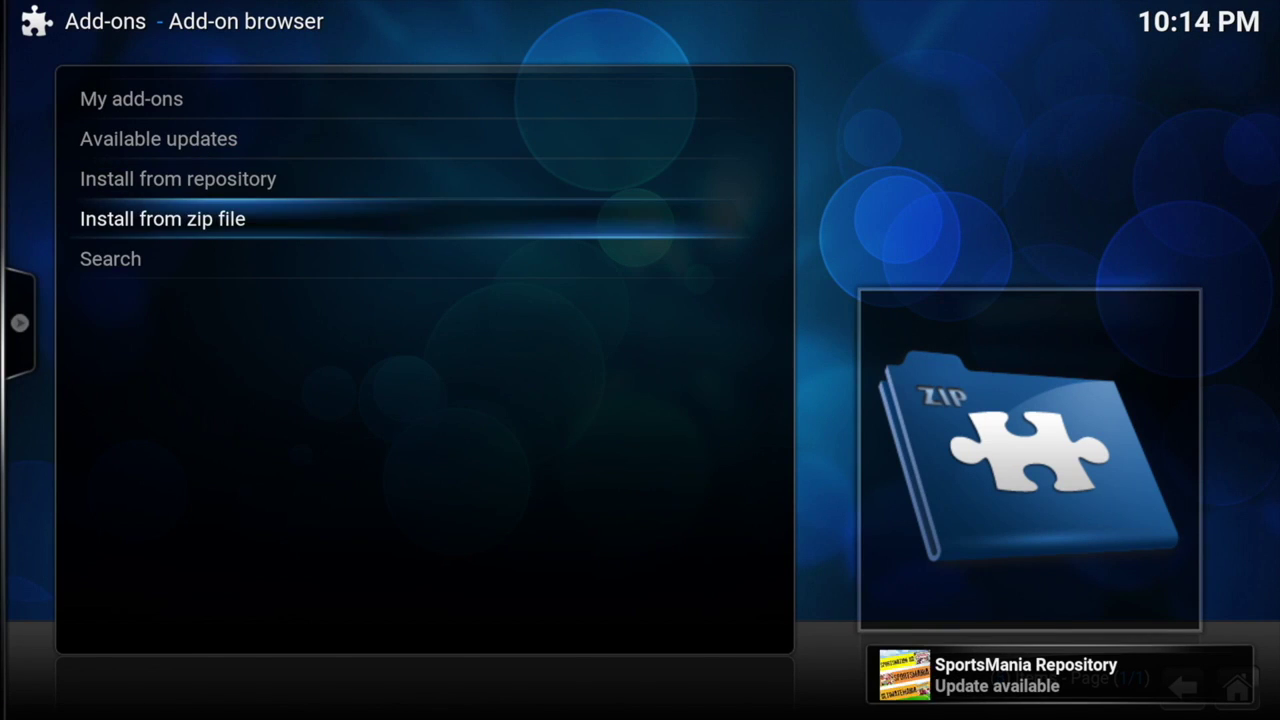
# Browse the installable repositories and open the video add-ons of the SportsMania Repository
pyautogui.click(178, 178)
pyautogui.press('Return')
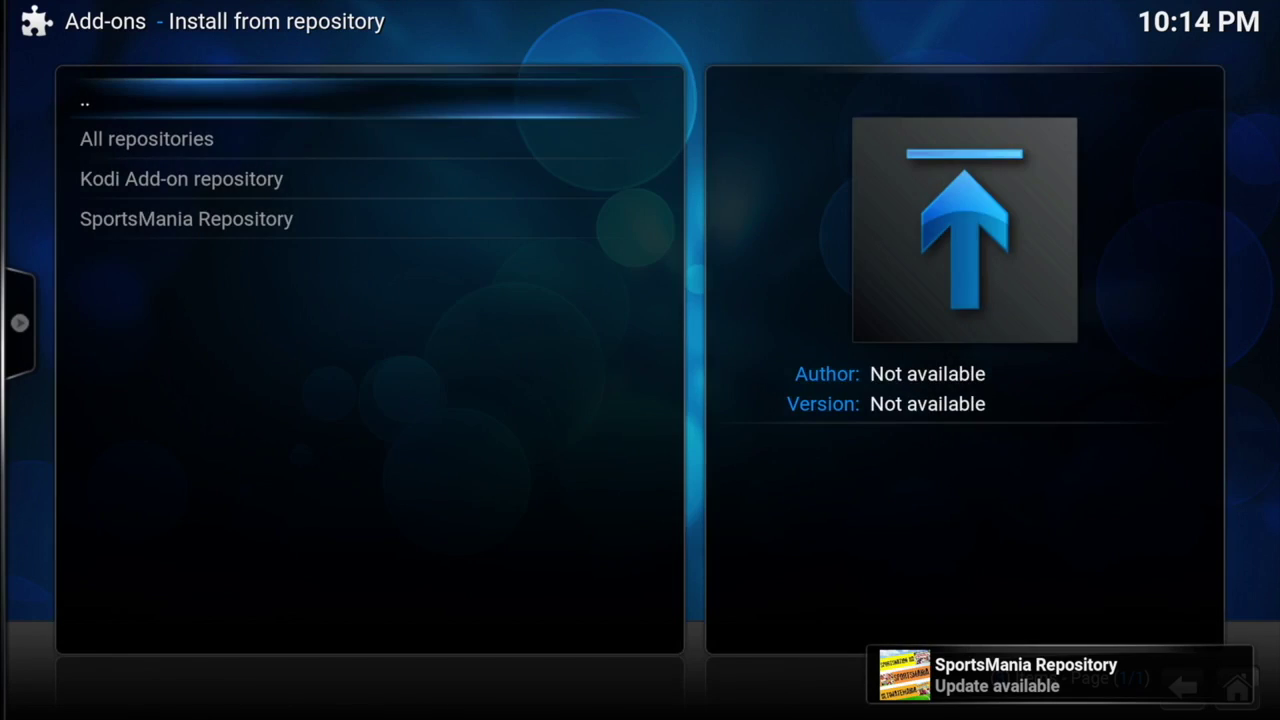
pyautogui.press('Down')
pyautogui.press('Down')
pyautogui.press('Down')
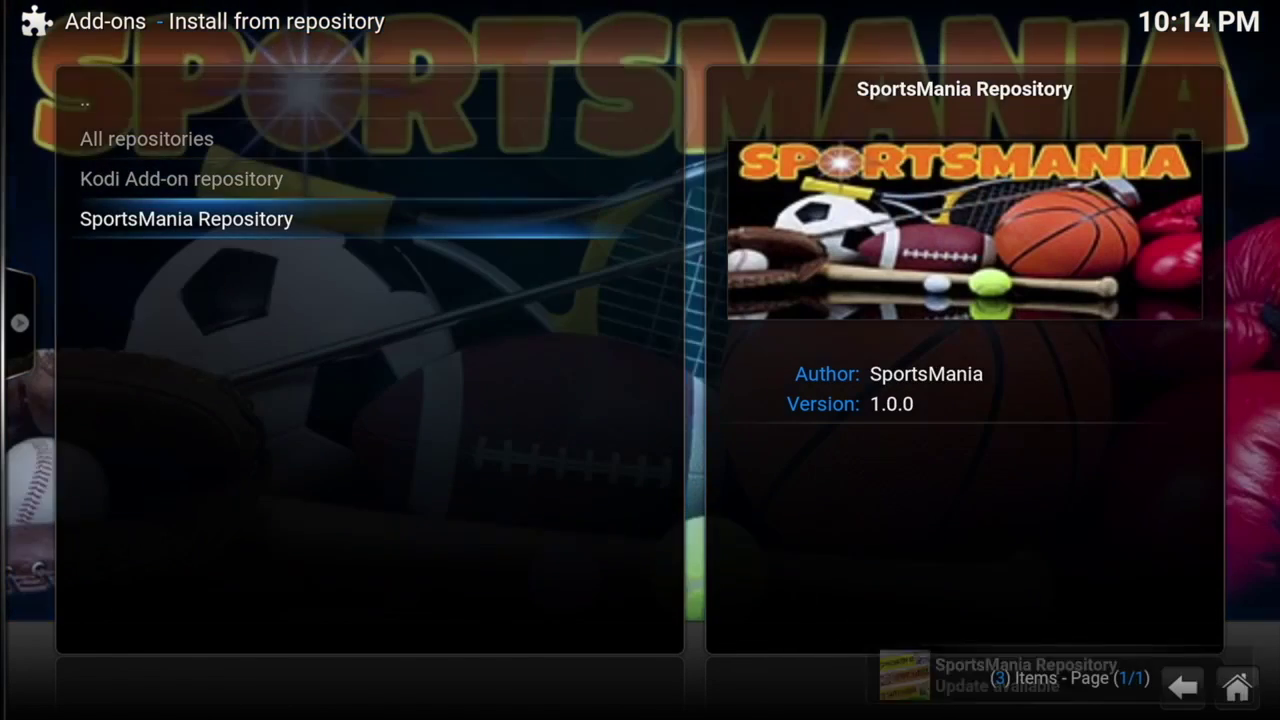
pyautogui.press('Return')
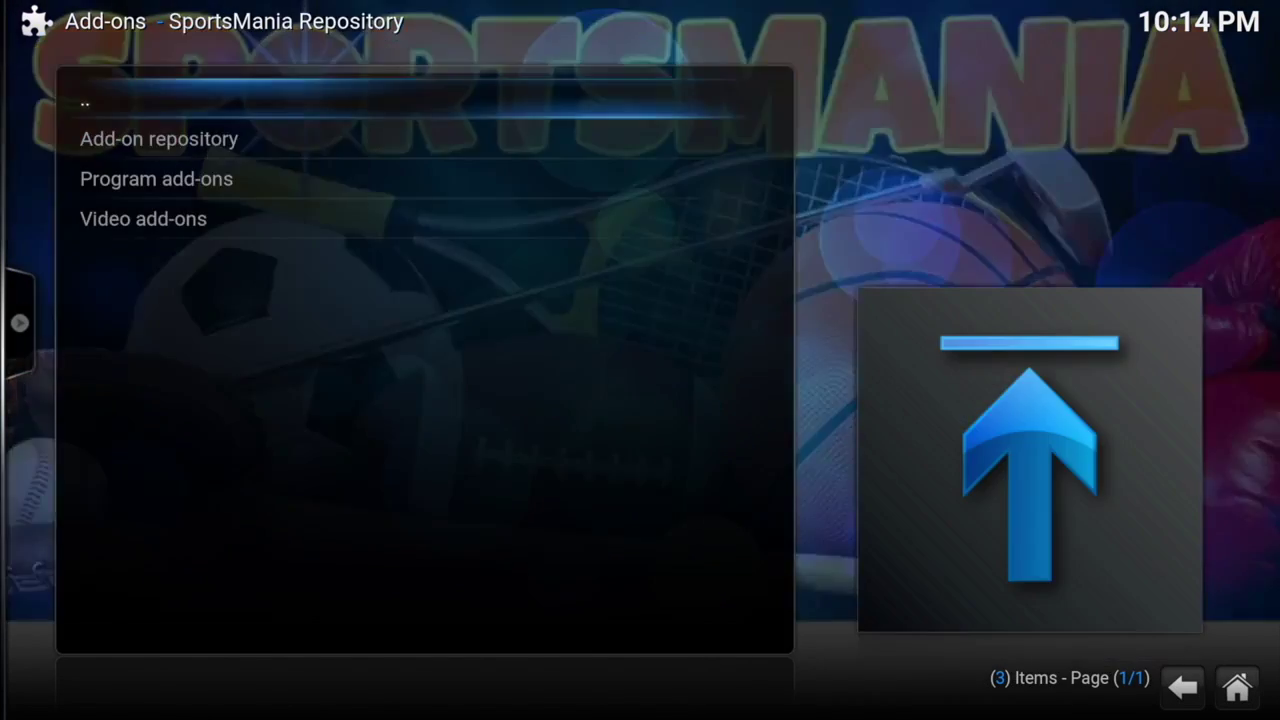
pyautogui.press('Down')
pyautogui.press('Down')
pyautogui.press('Down')
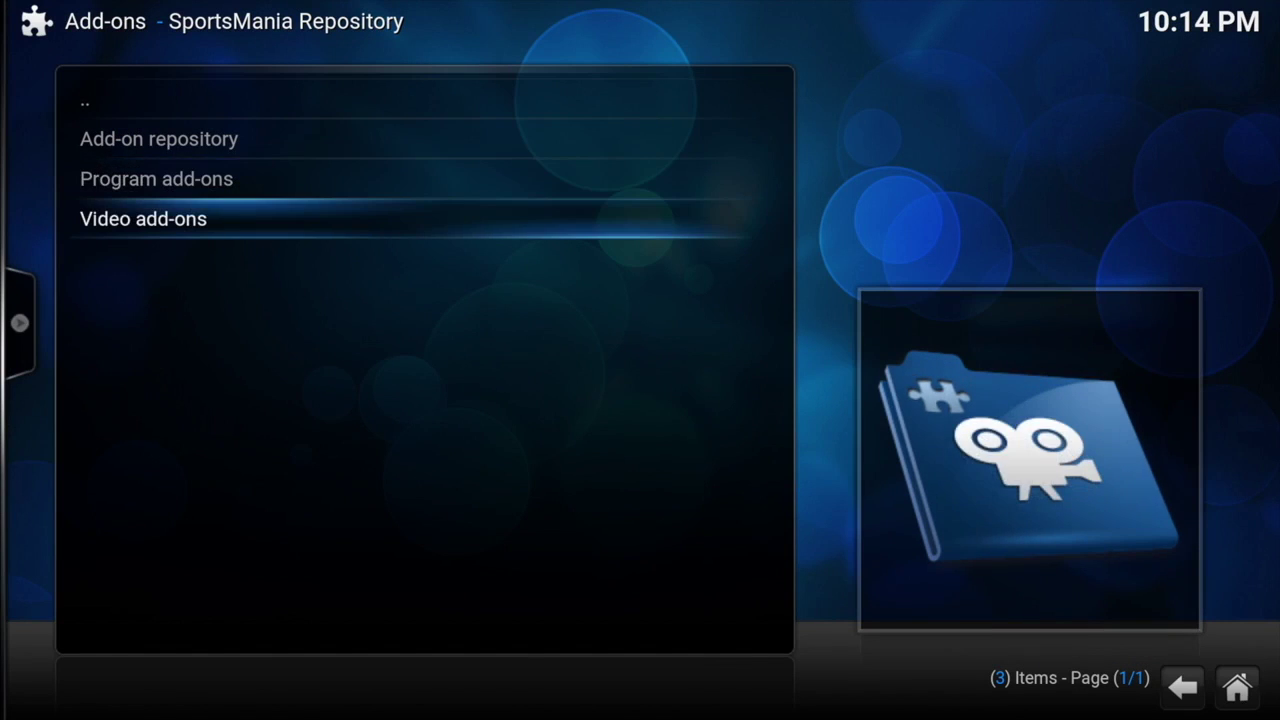
pyautogui.press('Return')
# Look through the listed video add-ons and install SportsMania
pyautogui.press('Down')
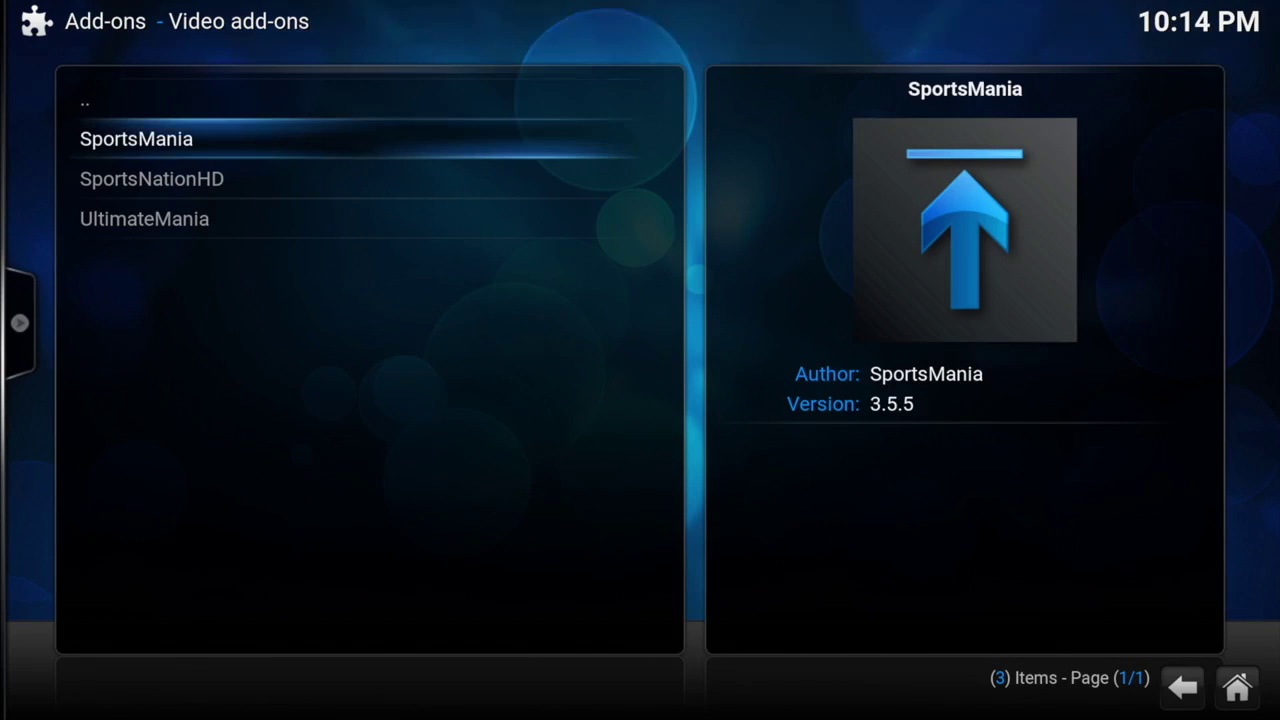
pyautogui.press('Down')
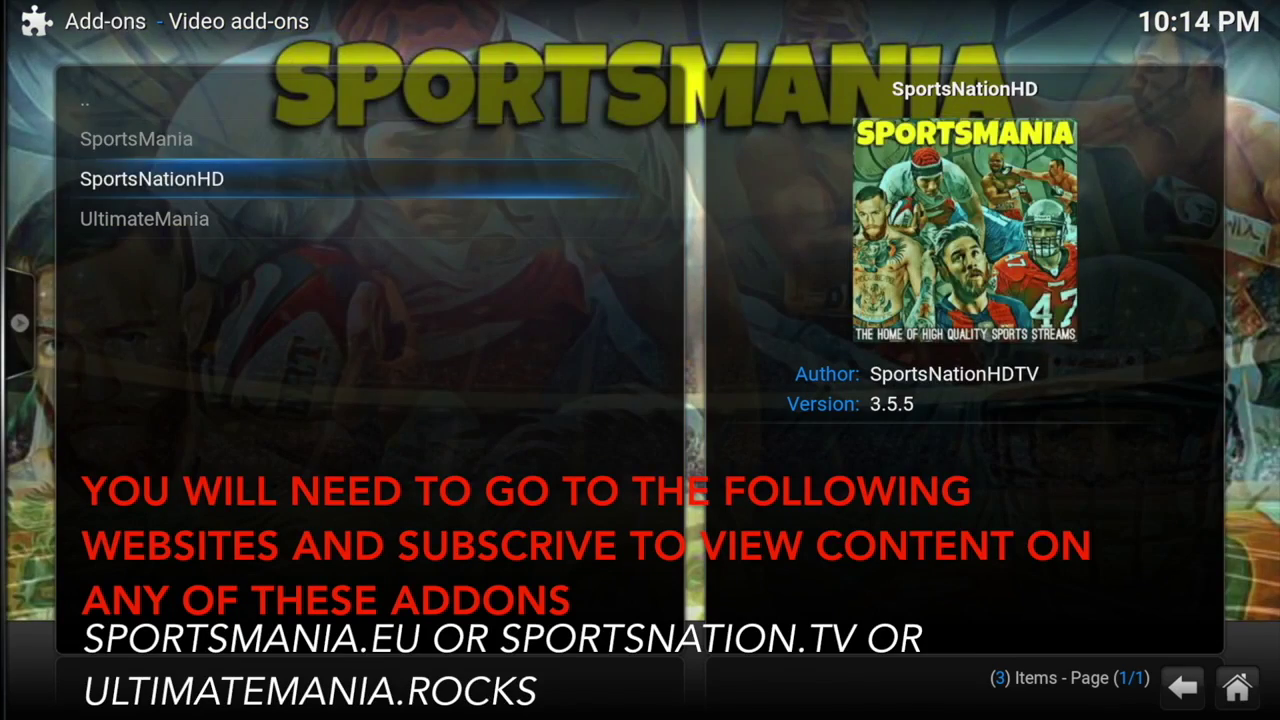
pyautogui.press('Down')
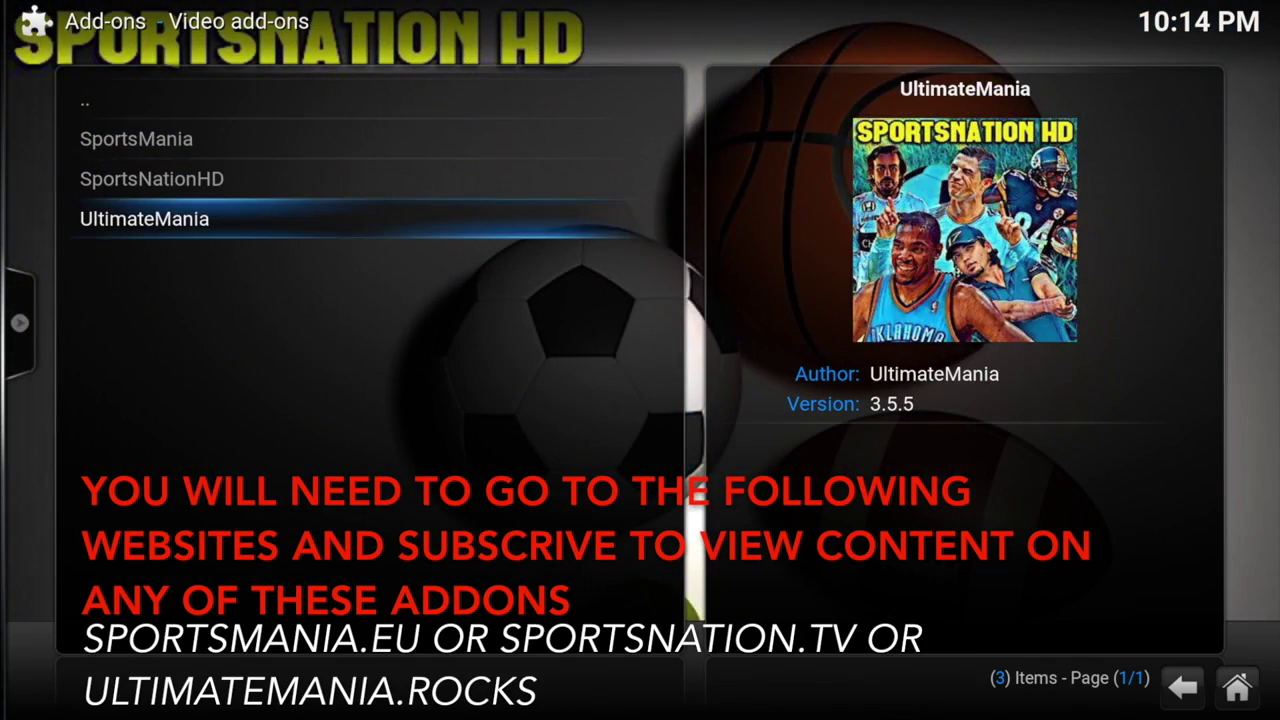
pyautogui.press('Up')
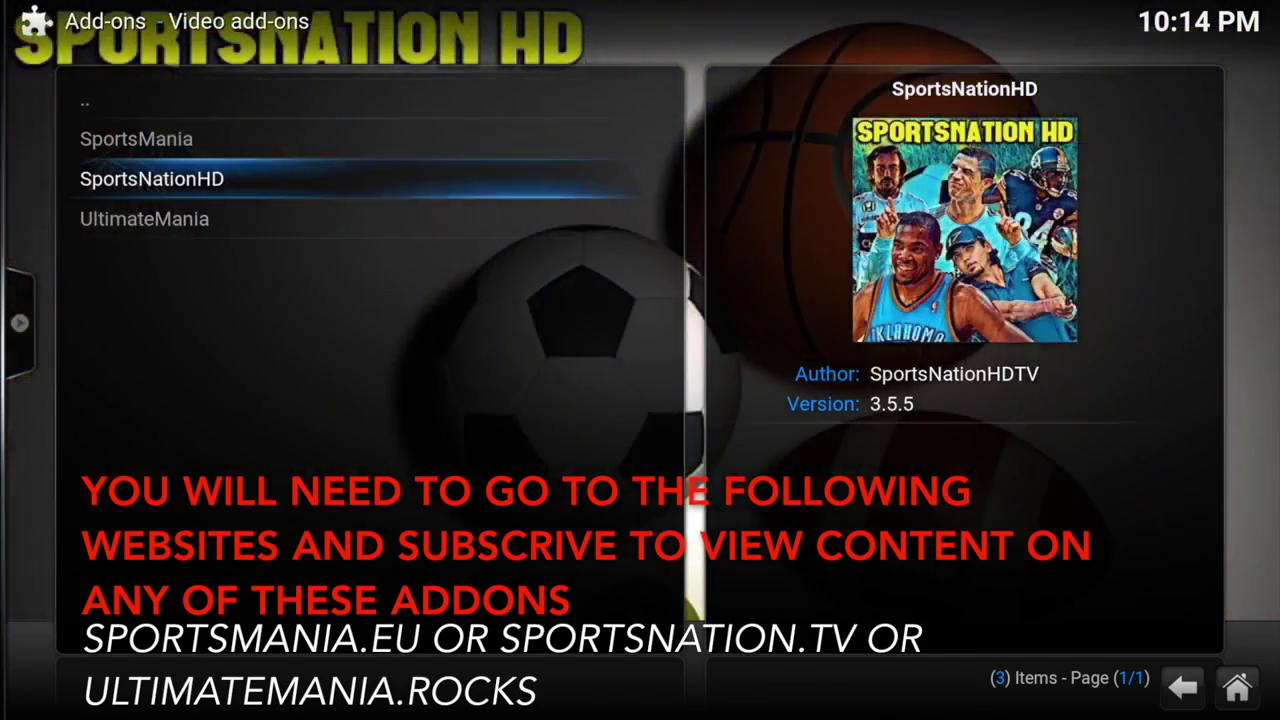
pyautogui.press('Up')
pyautogui.press('Return')
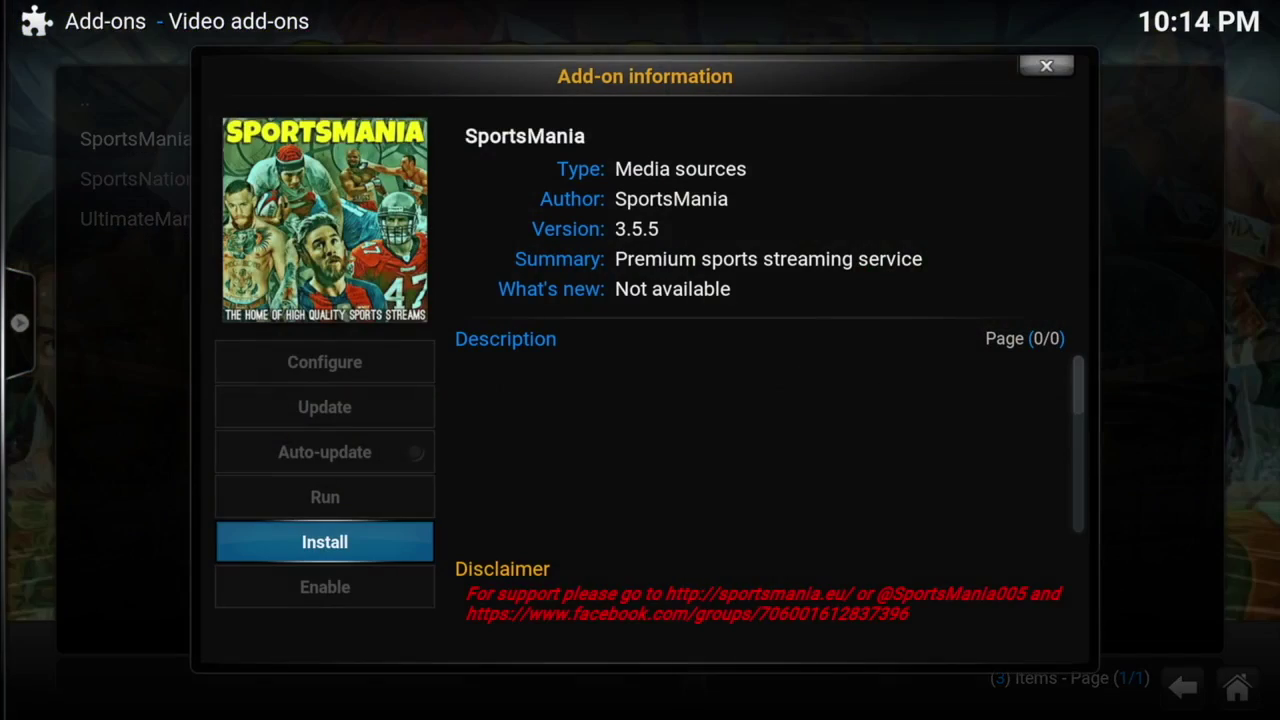
pyautogui.press('Return')
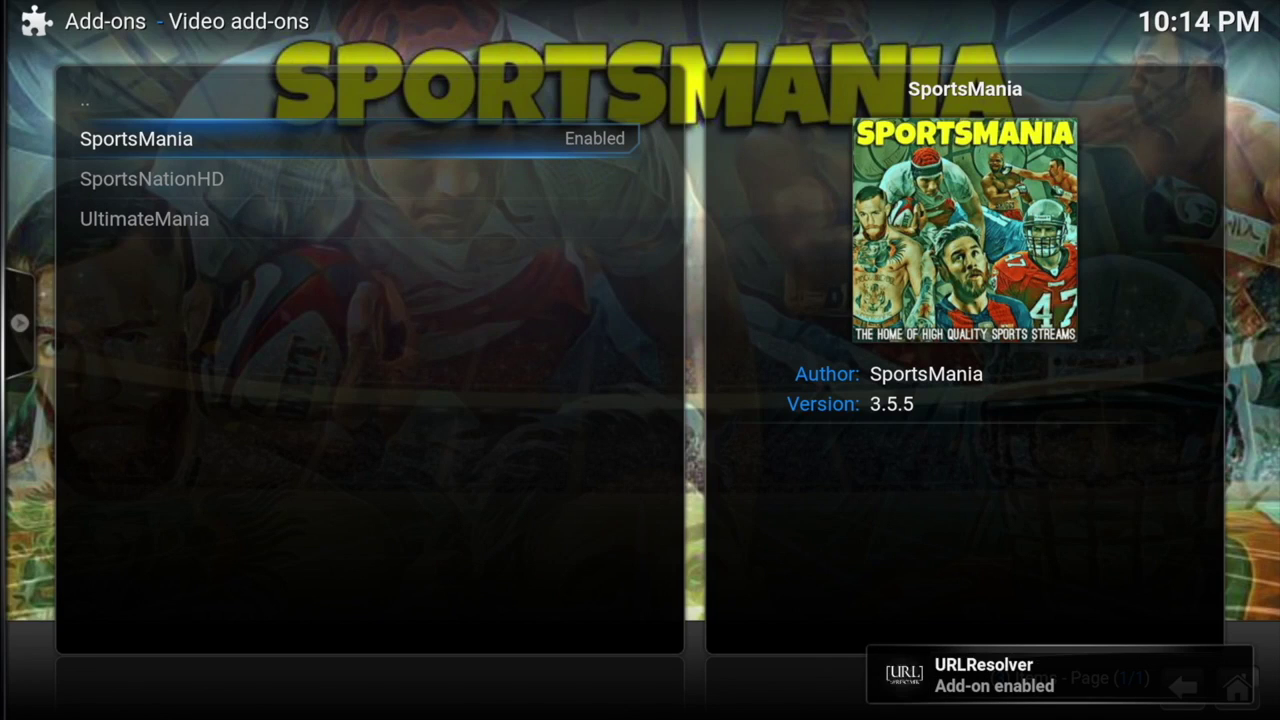
# Return to the home screen, launch SportsMania from the video add-ons, and exit at its account sign-up notice
pyautogui.press('Escape')
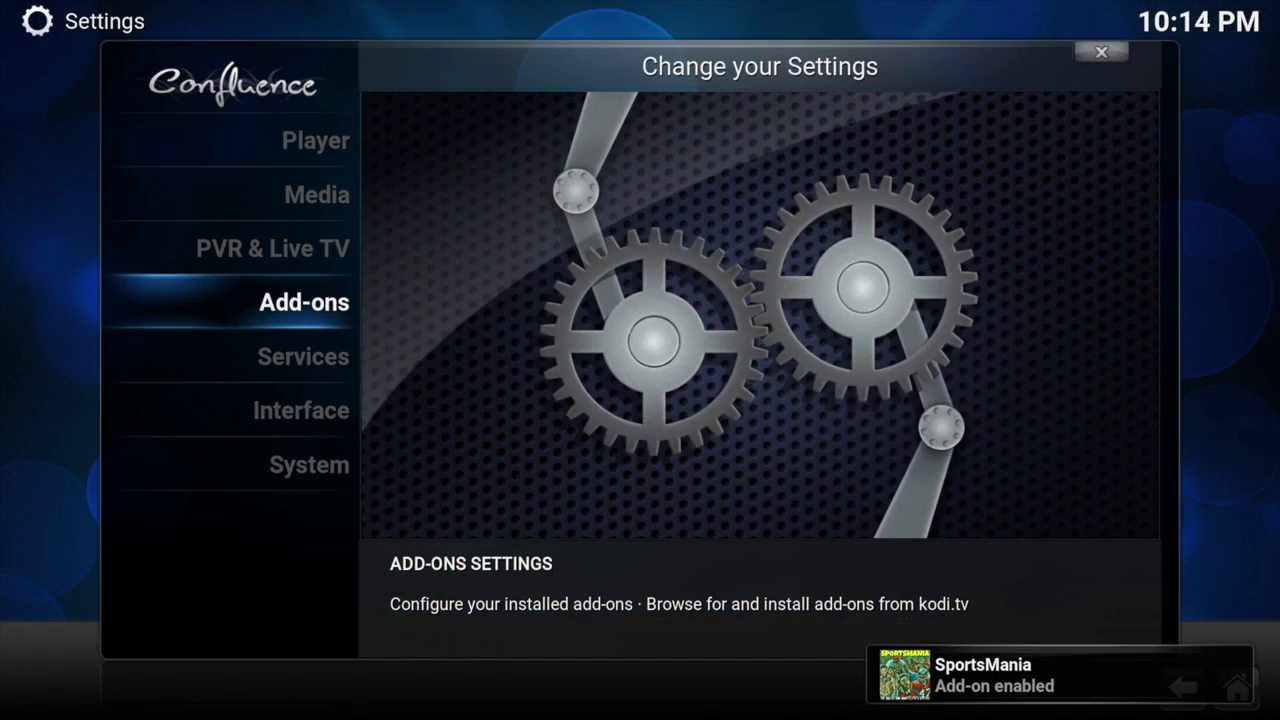
pyautogui.press('Escape')
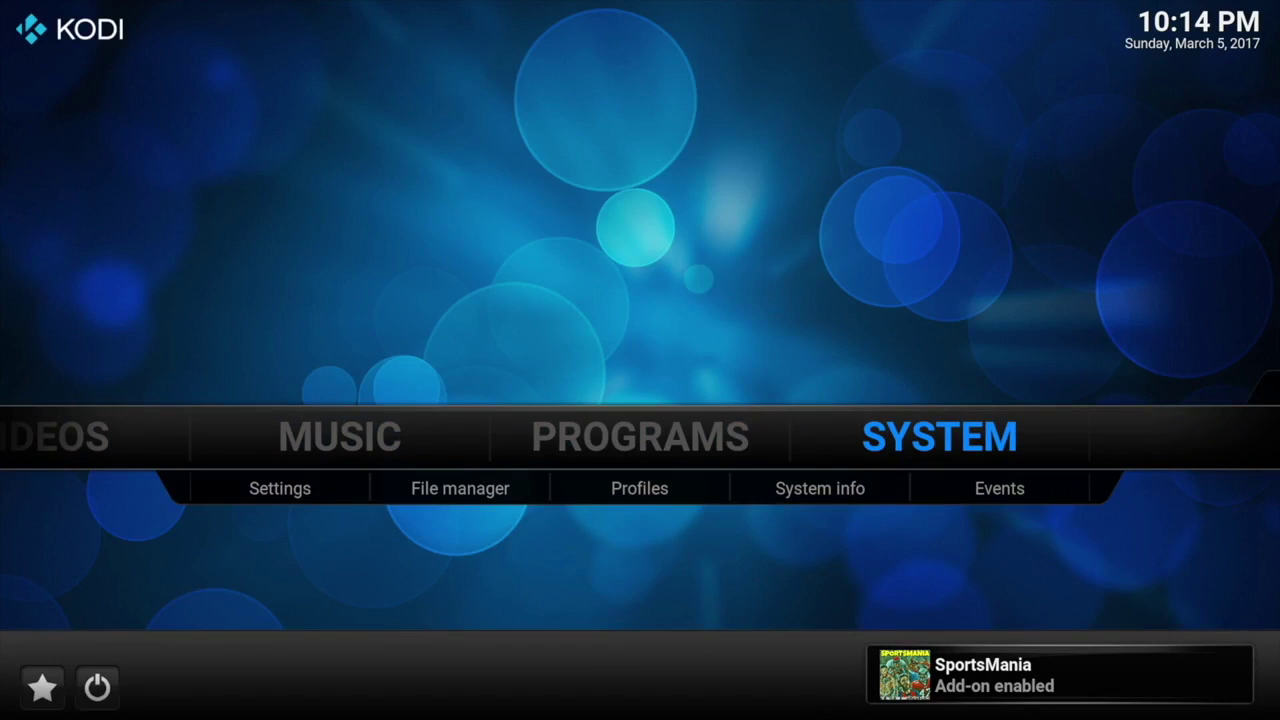
pyautogui.press('Left')
pyautogui.press('Left')
pyautogui.press('Left')
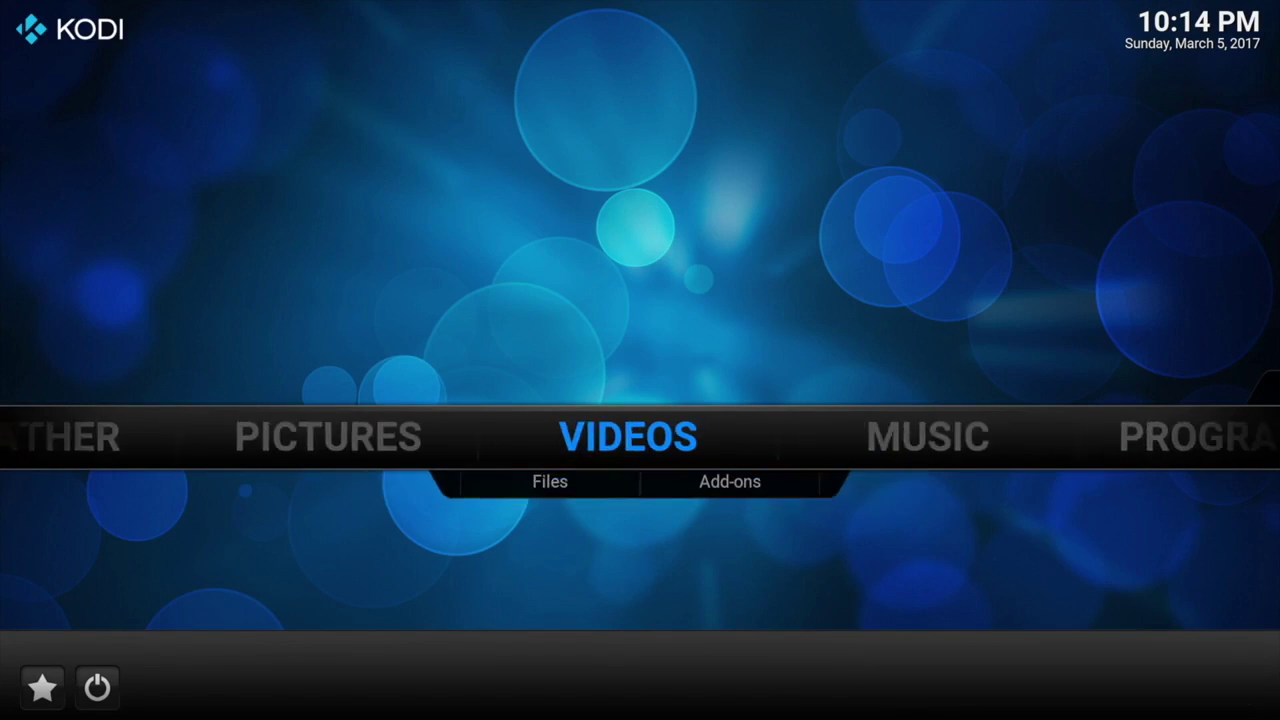
pyautogui.press('Down')
pyautogui.press('Right')
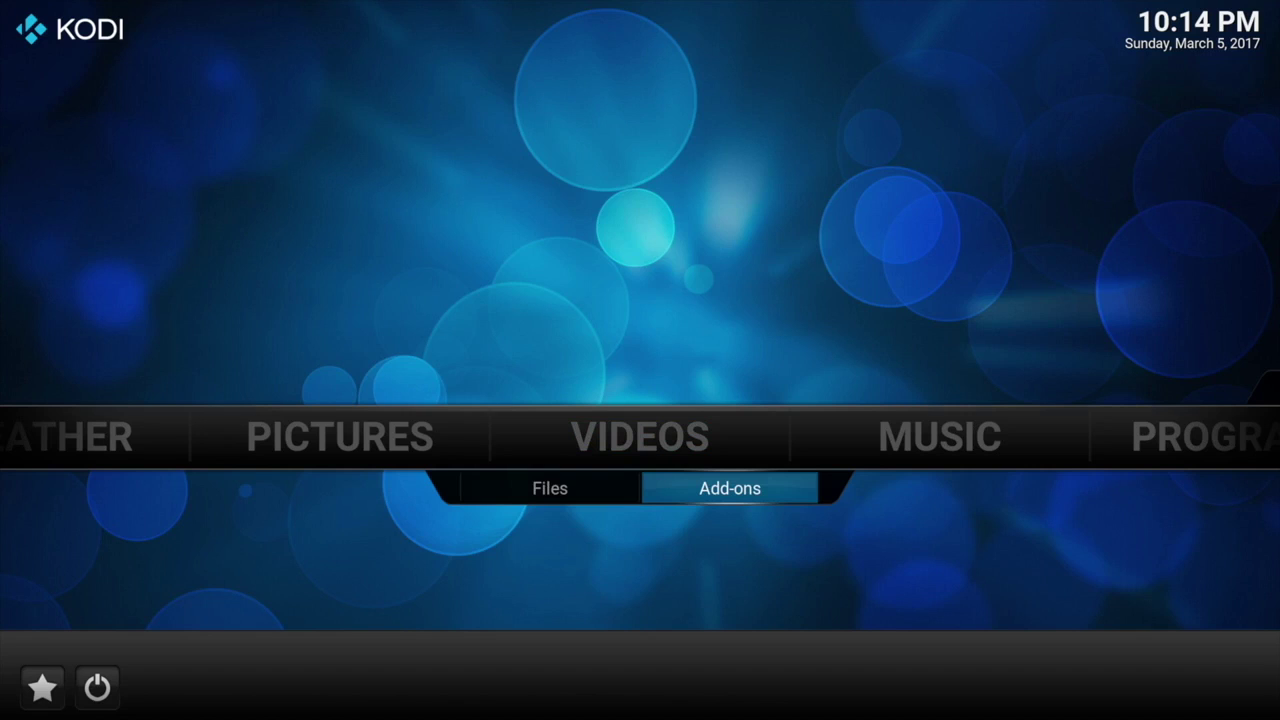
pyautogui.press('Return')
pyautogui.press('Return')
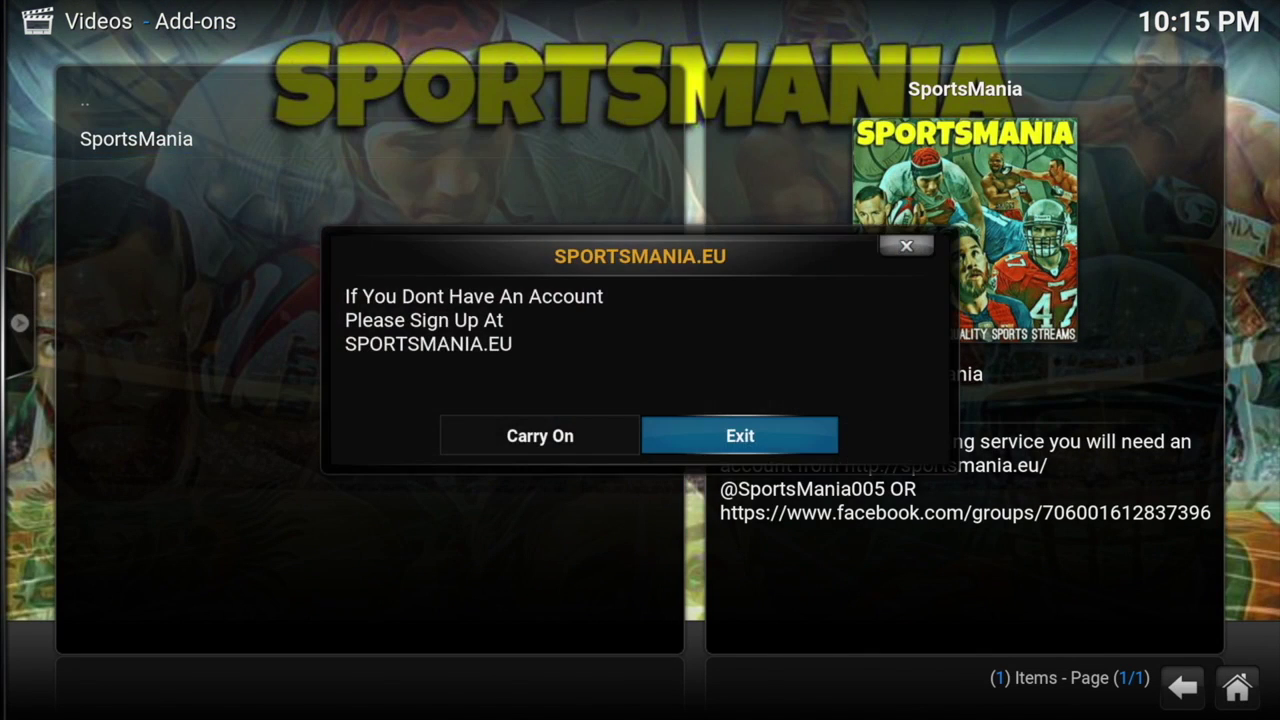
pyautogui.press('Return')
# Open the Interface settings from System on the home screen
pyautogui.press('Right')
pyautogui.press('Right')
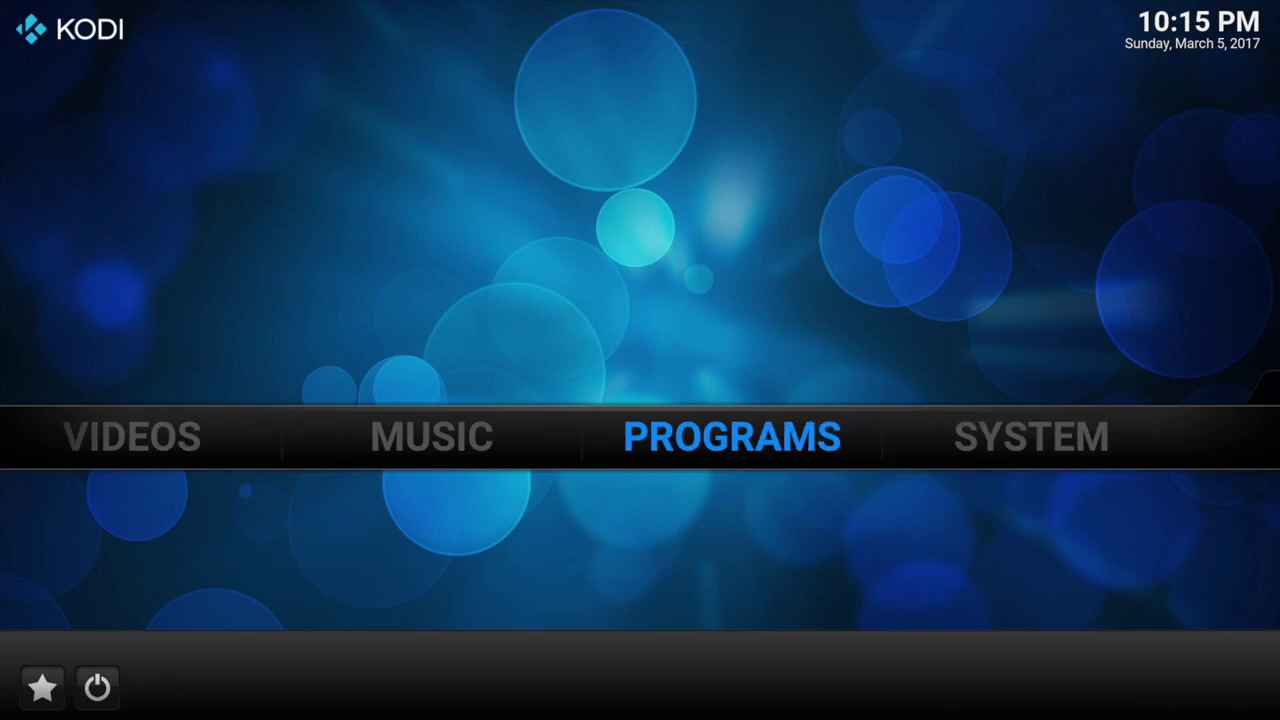
pyautogui.press('Right')
pyautogui.press('Return')
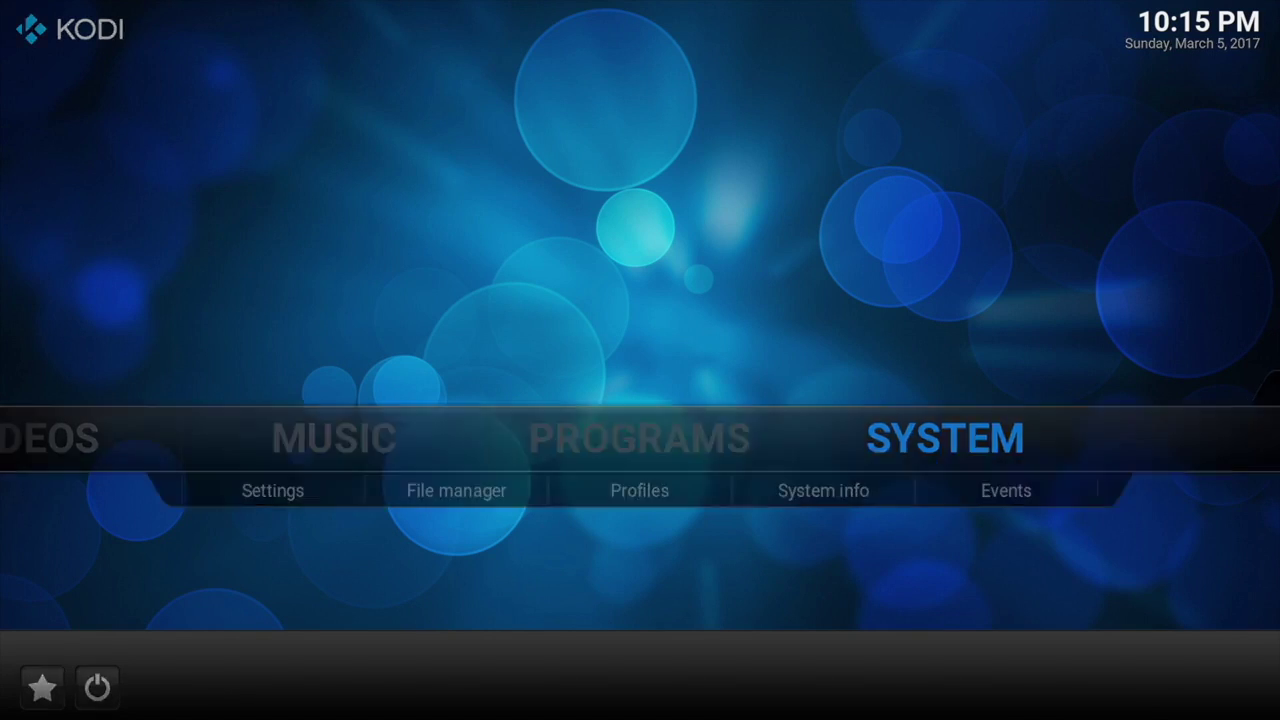
pyautogui.press('Down')
pyautogui.press('Down')
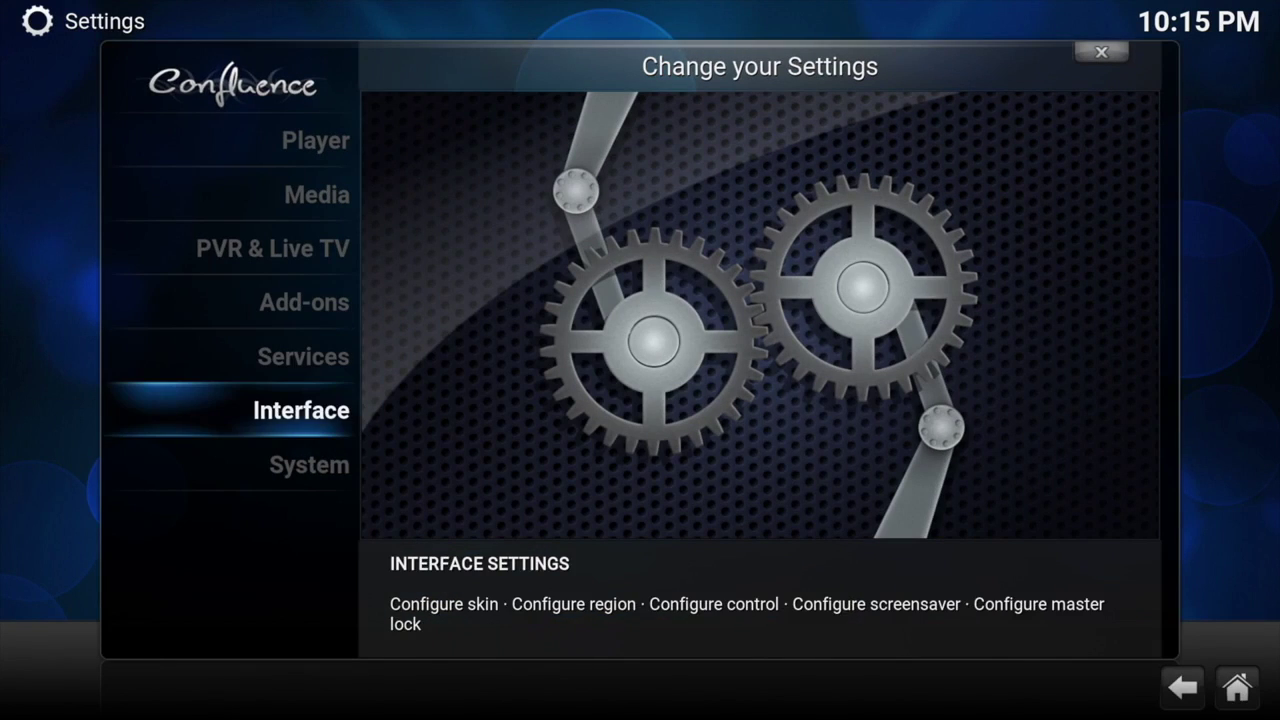
pyautogui.press('Return')
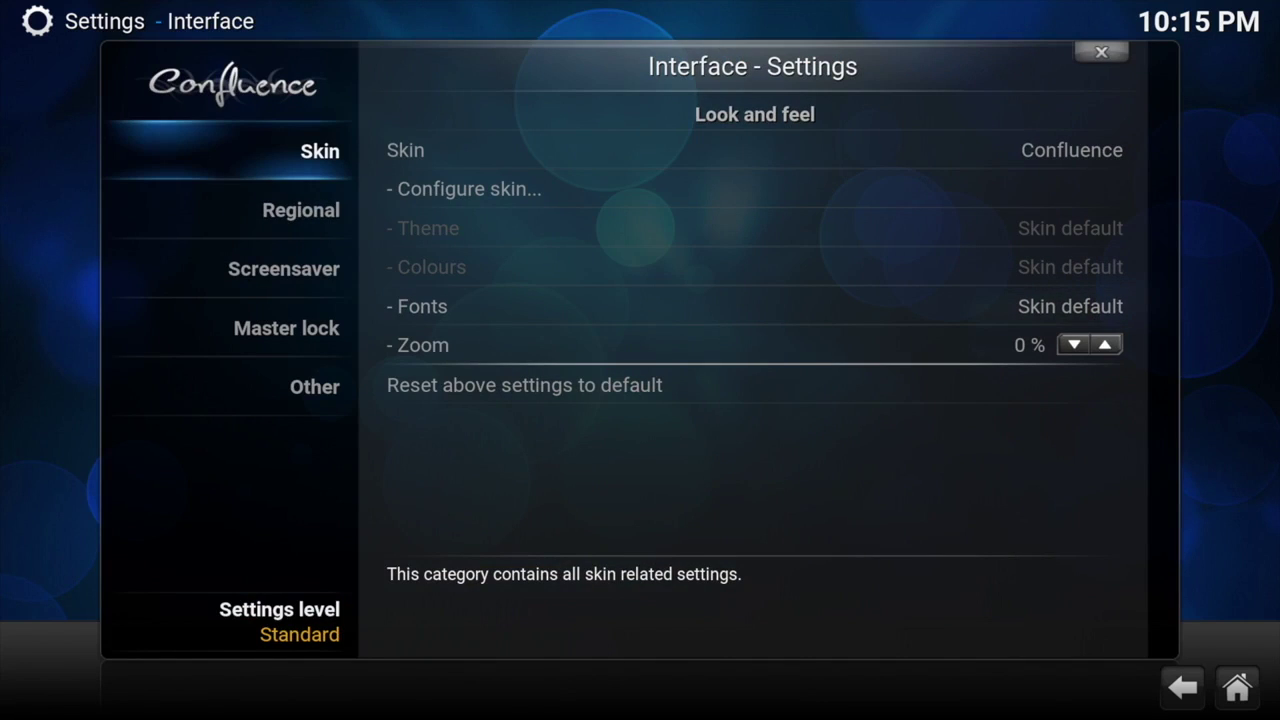
# Switch the interface skin to Estuary and keep the change
pyautogui.press('Right')
pyautogui.press('Return')
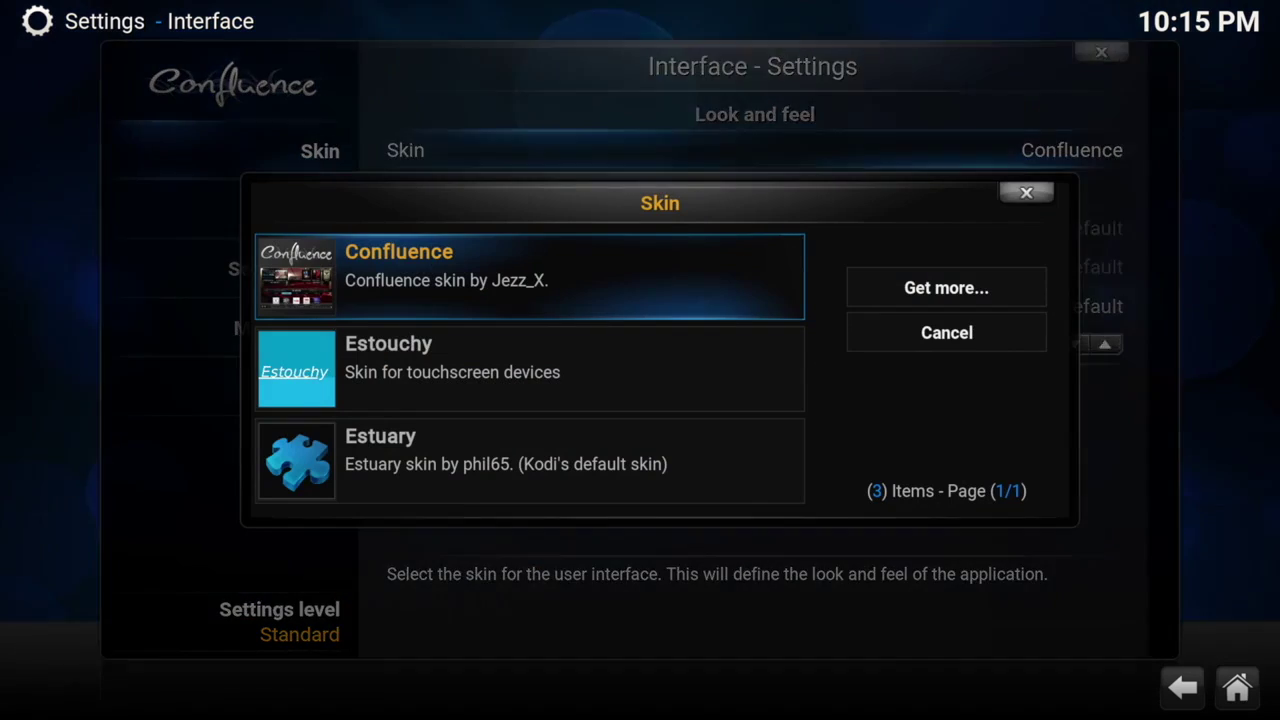
pyautogui.press('Down')
pyautogui.press('Down')
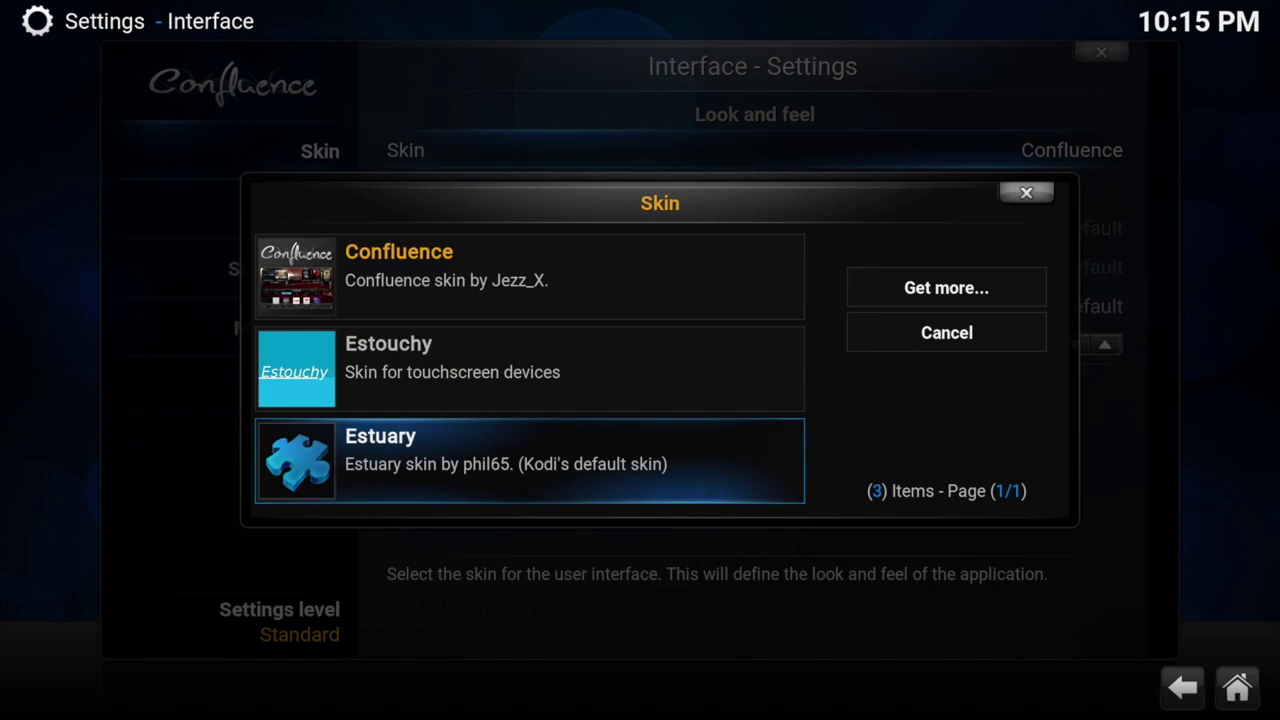
pyautogui.press('Return')
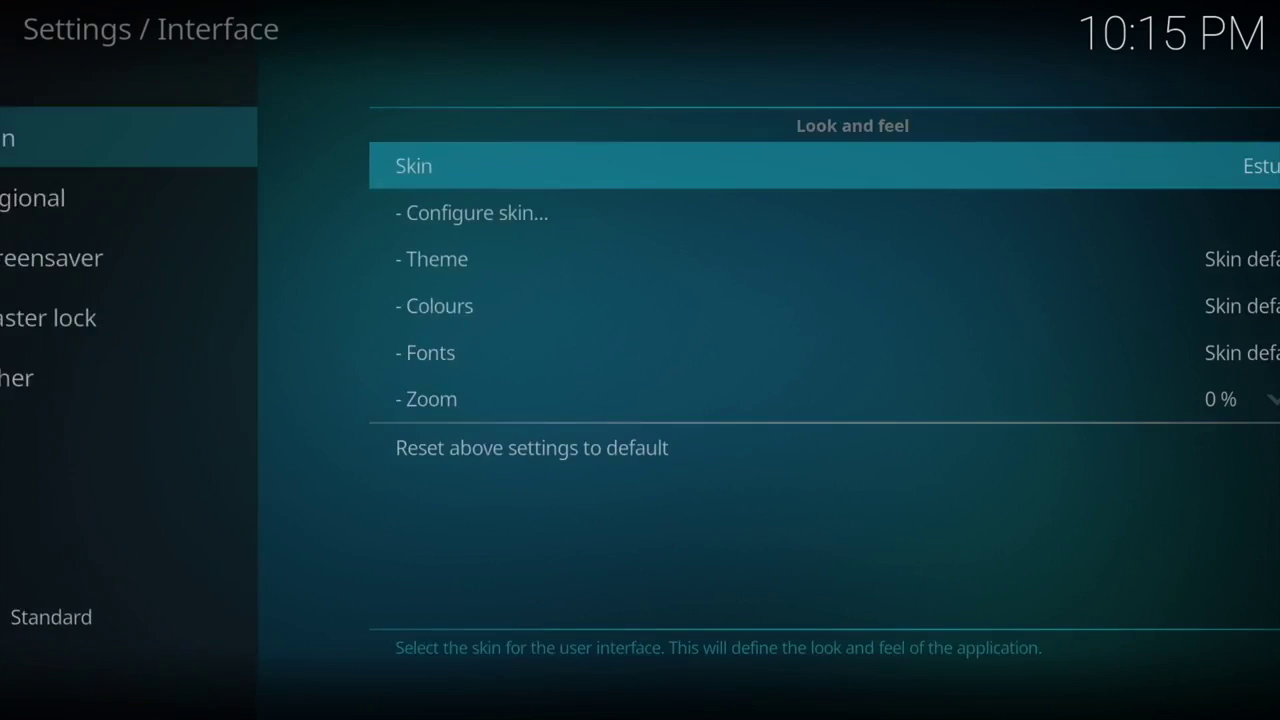
pyautogui.press('Left')
pyautogui.press('Return')
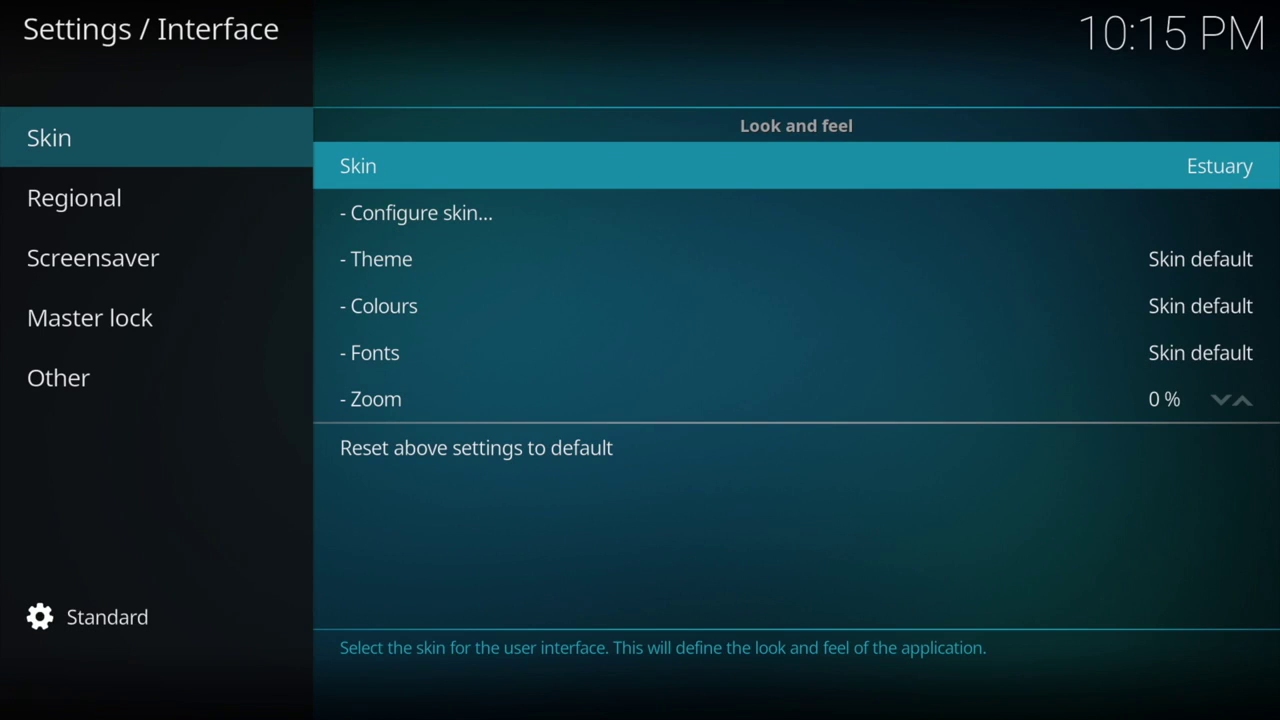
# Leave the settings for the home screen and go to the Add-ons section
pyautogui.press('Escape')
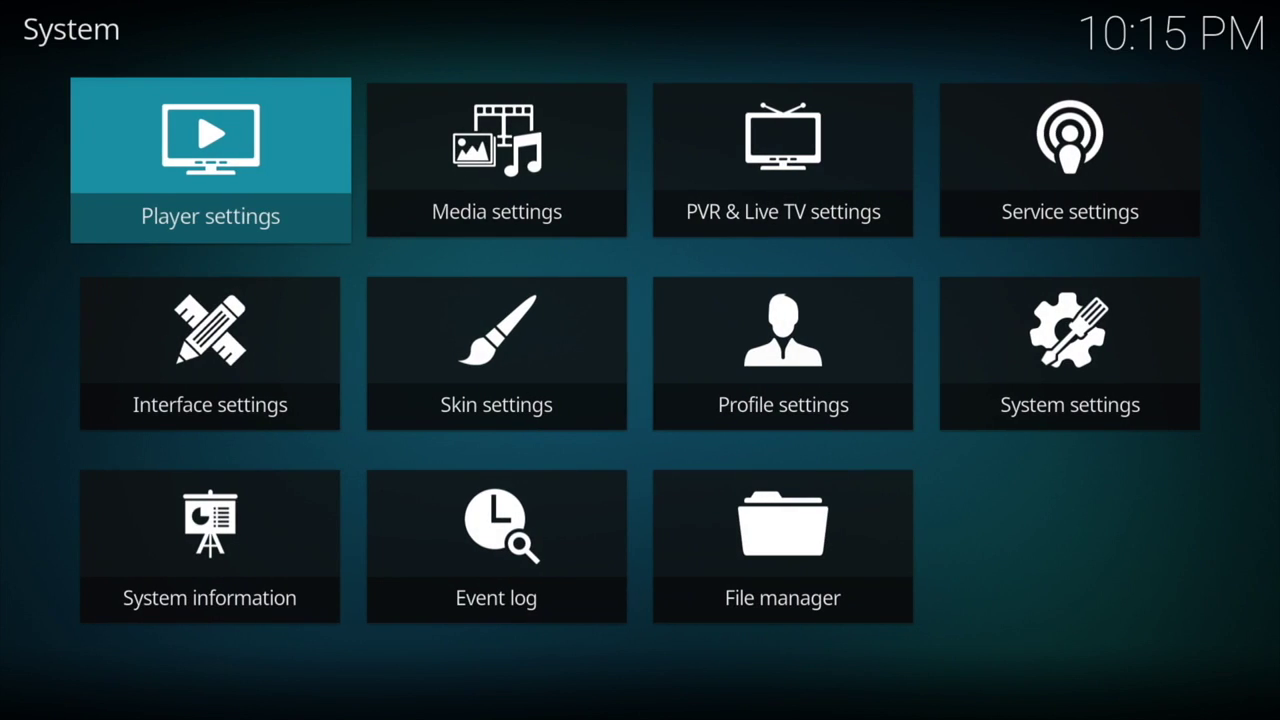
pyautogui.press('Escape')
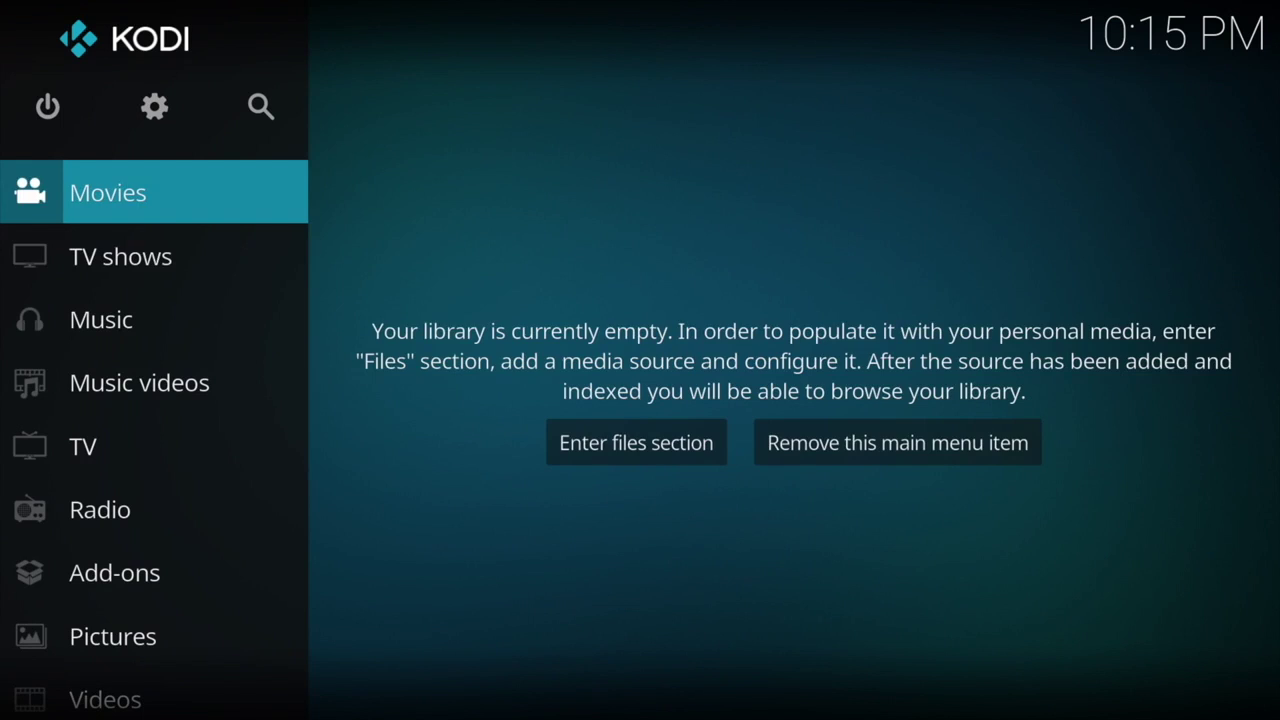
pyautogui.press('Down')
pyautogui.press('Down')
pyautogui.press('Down')
pyautogui.press('Down')
pyautogui.press('Down')
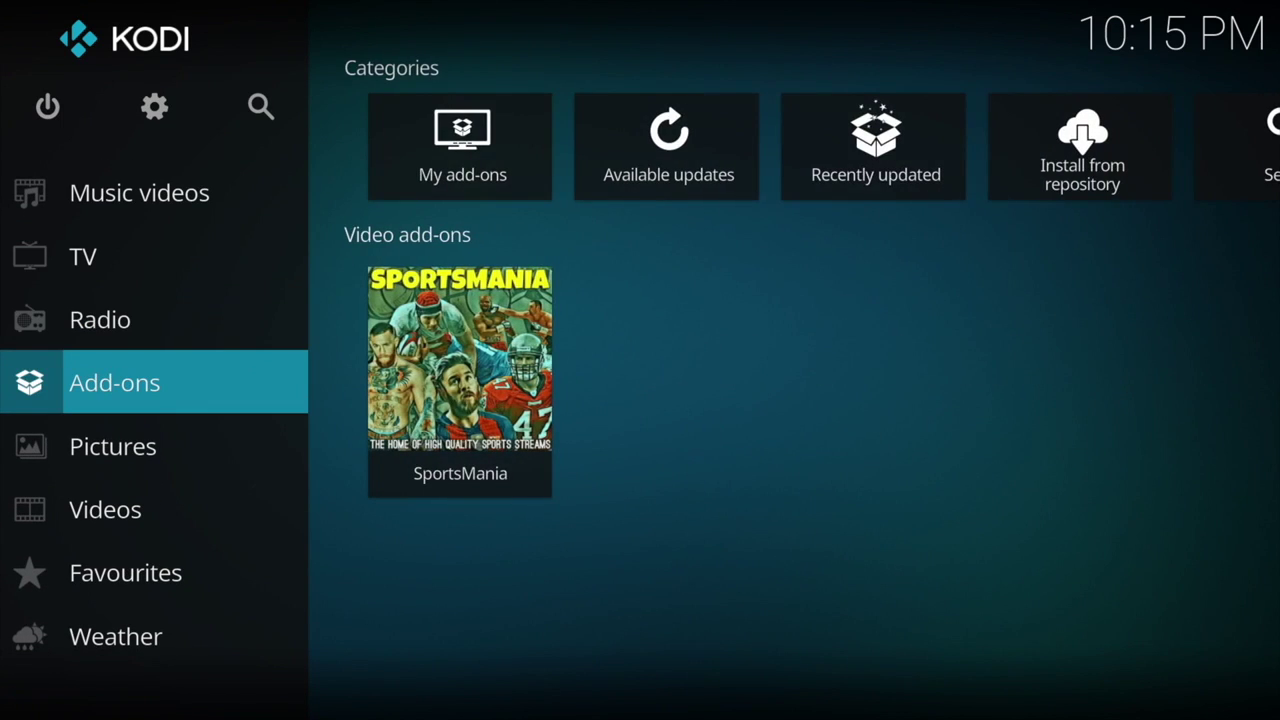
# Launch the SportsMania video add-on under Estuary and exit at its account sign-up notice
pyautogui.press('Right')
pyautogui.press('Down')
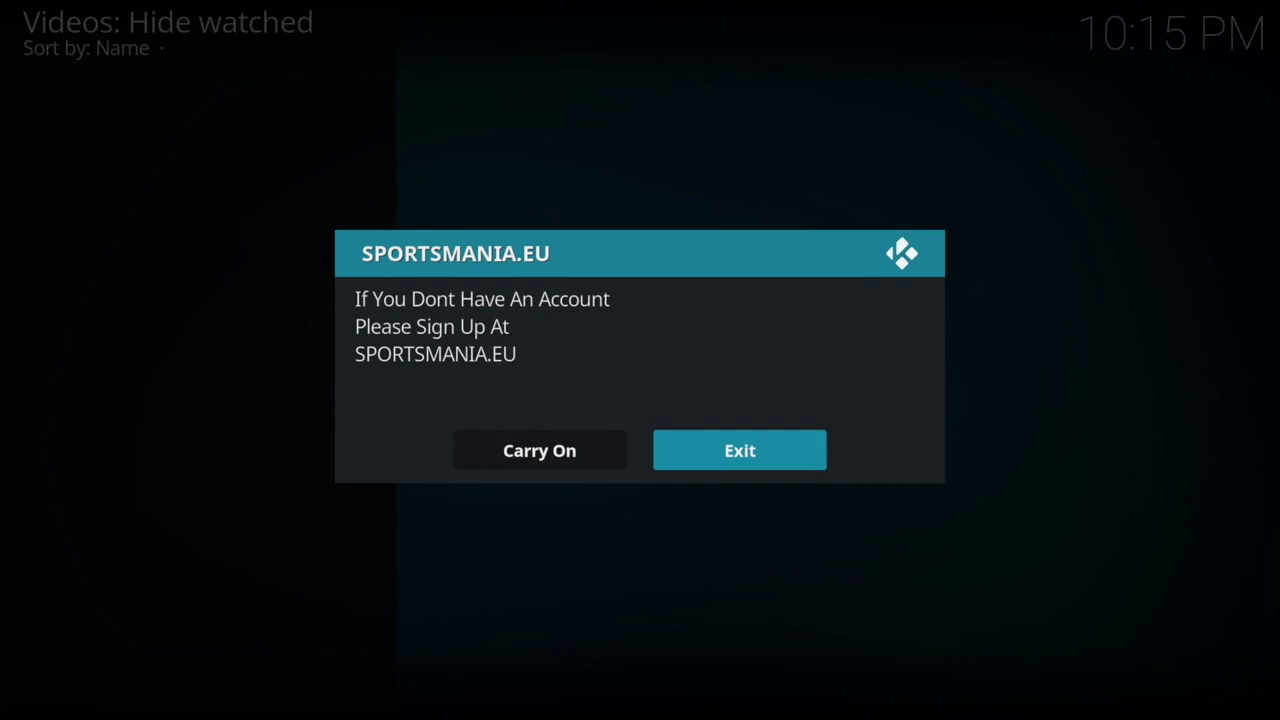
pyautogui.press('Return')
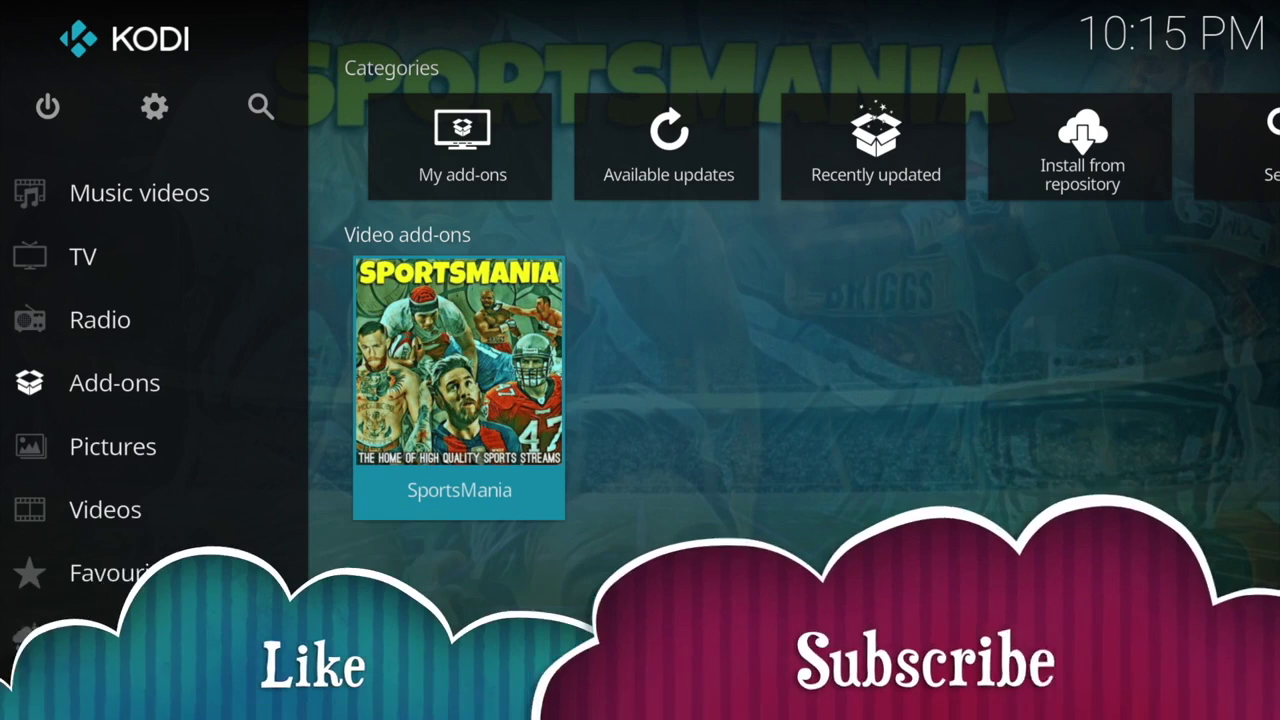